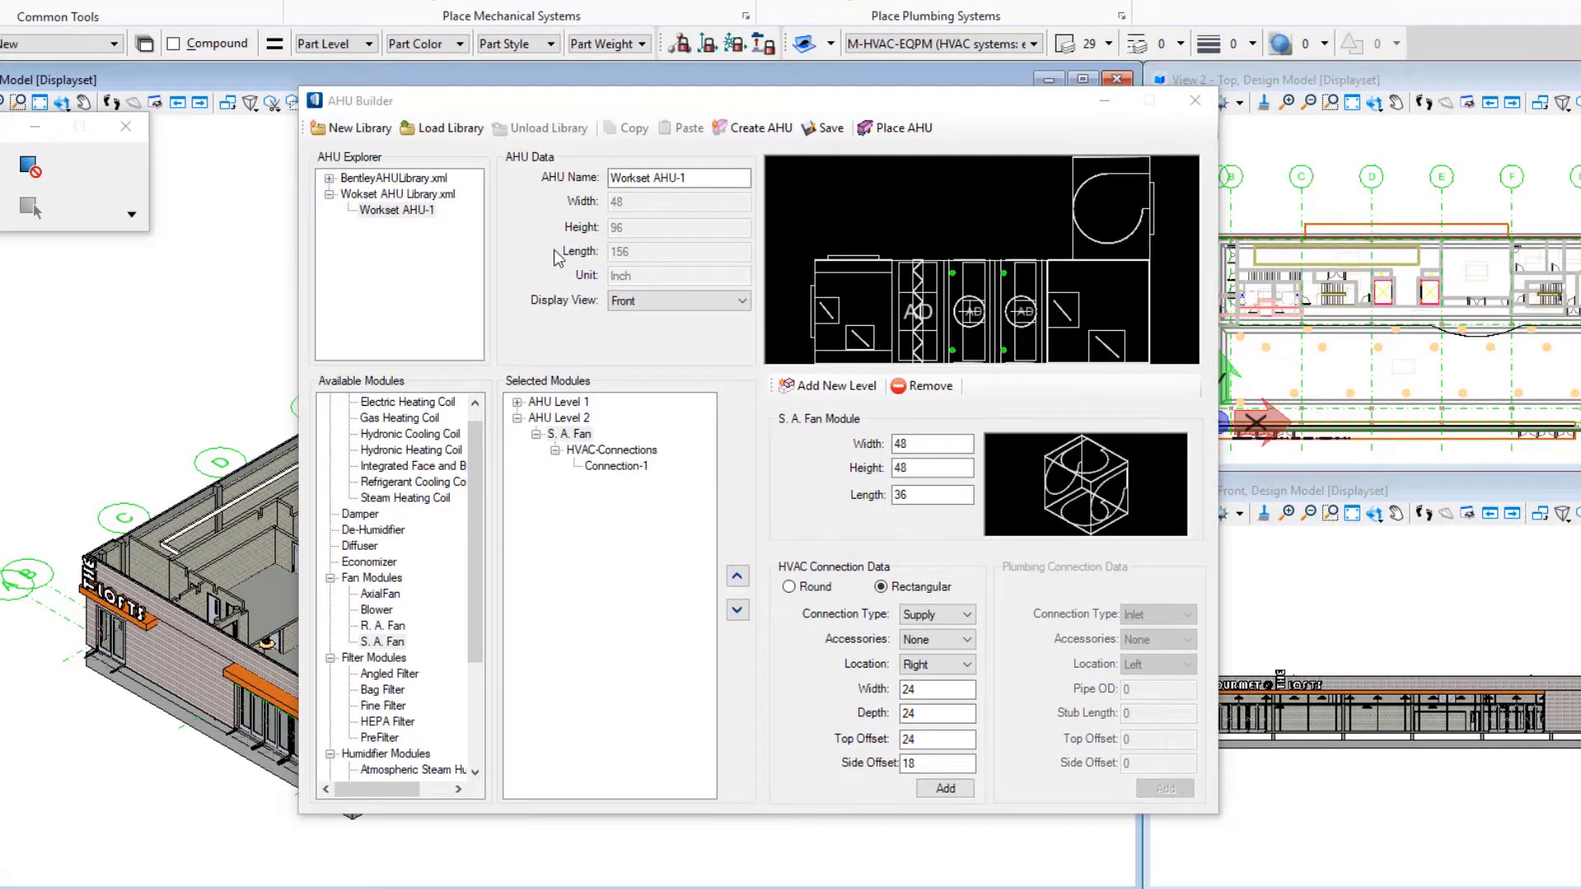
- Switch the Workset AHU-1 display view to Iso and start placing the unit in the drawing
{"action": "left_click", "coordinate": [621, 96]}
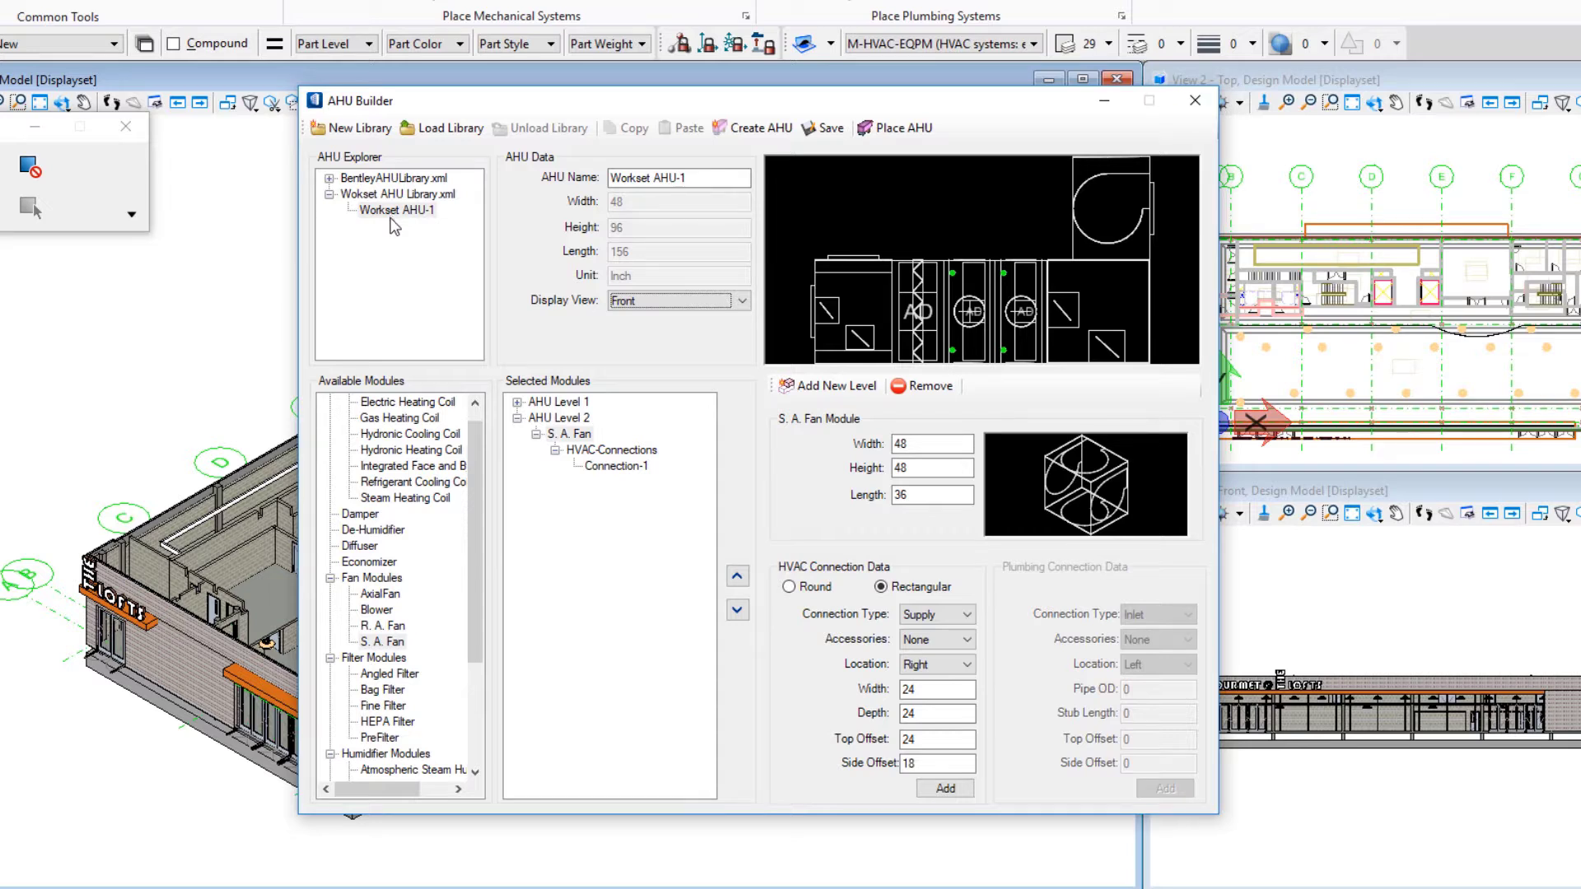
{"action": "left_click", "coordinate": [743, 302]}
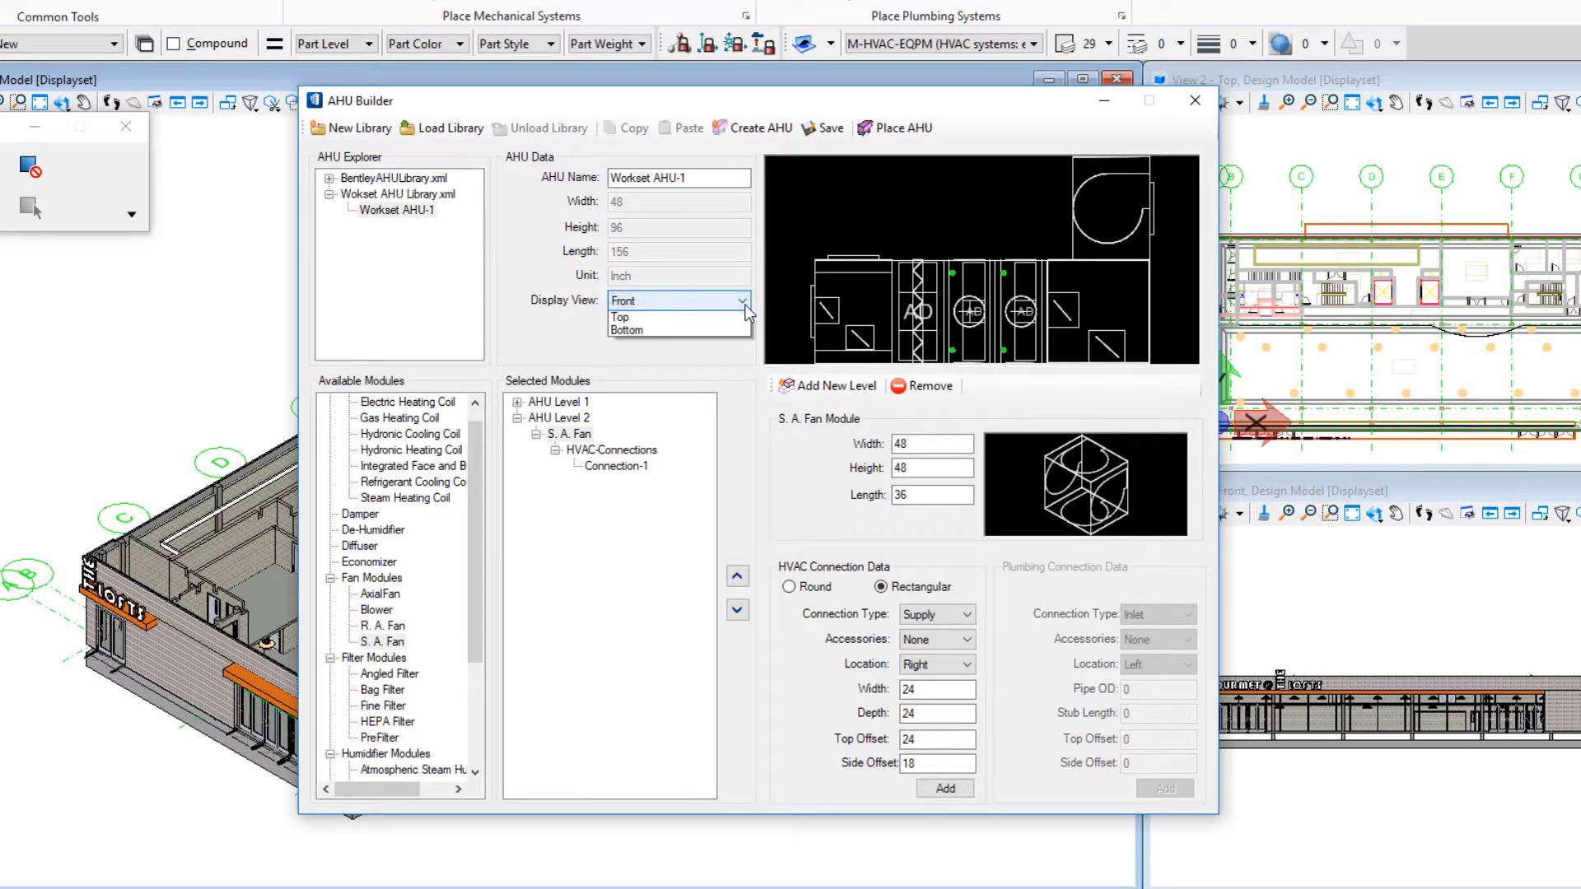
{"action": "left_click", "coordinate": [723, 328]}
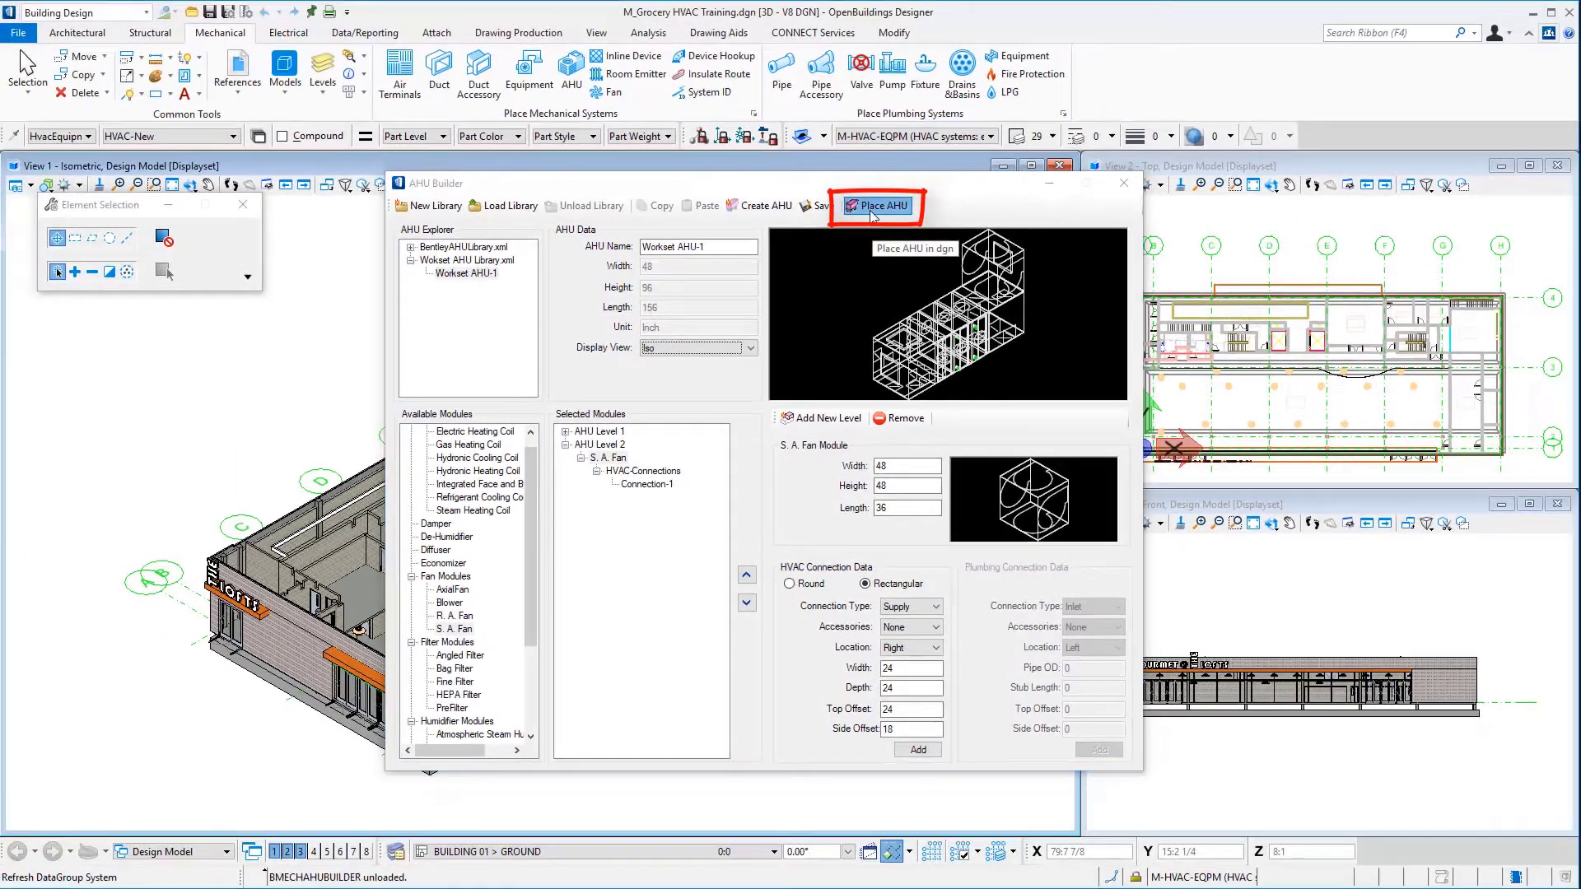
{"action": "left_click", "coordinate": [890, 140]}
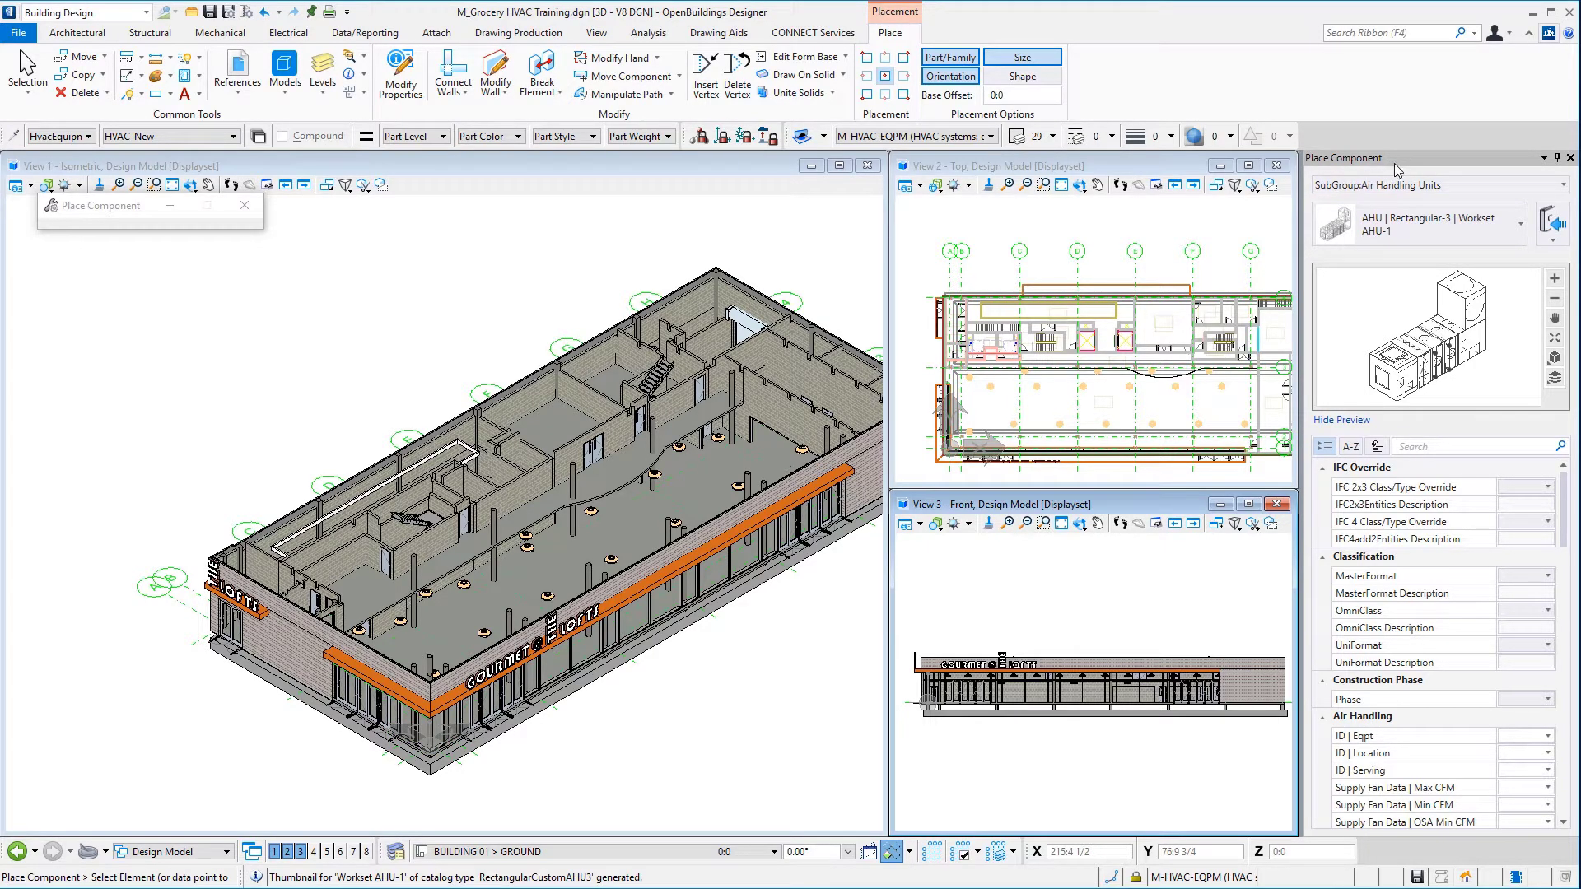
- Set the air handling unit's construction phase to New Construction and widen the property value column to review its parameters
{"action": "left_click", "coordinate": [1473, 576]}
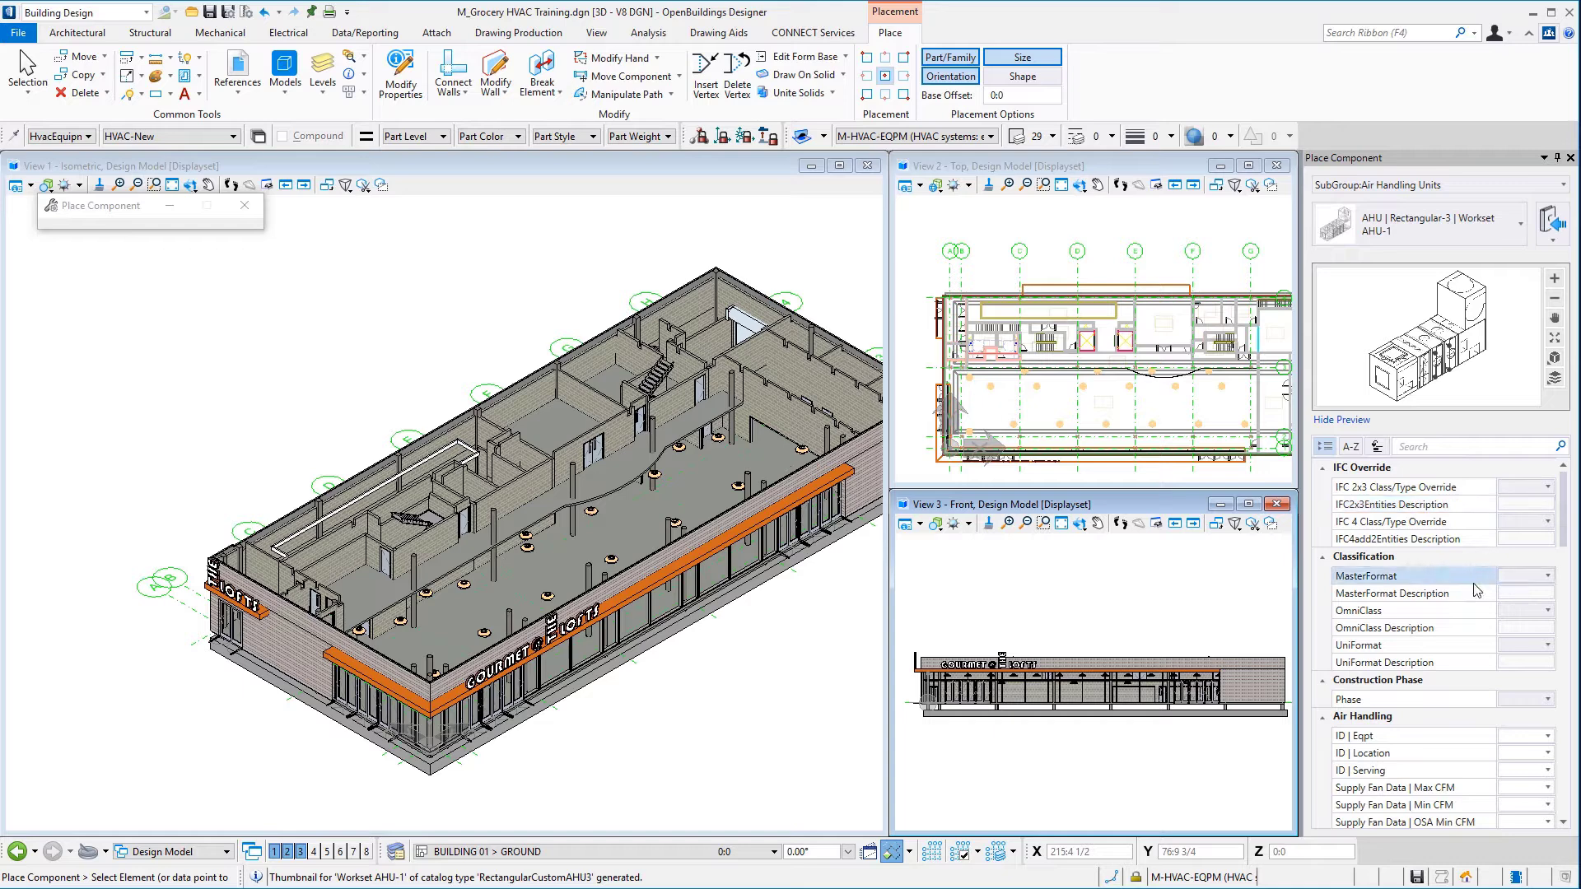
{"action": "left_click", "coordinate": [1498, 539]}
{"action": "left_click_drag", "start_coordinate": [1496, 545], "coordinate": [1484, 549]}
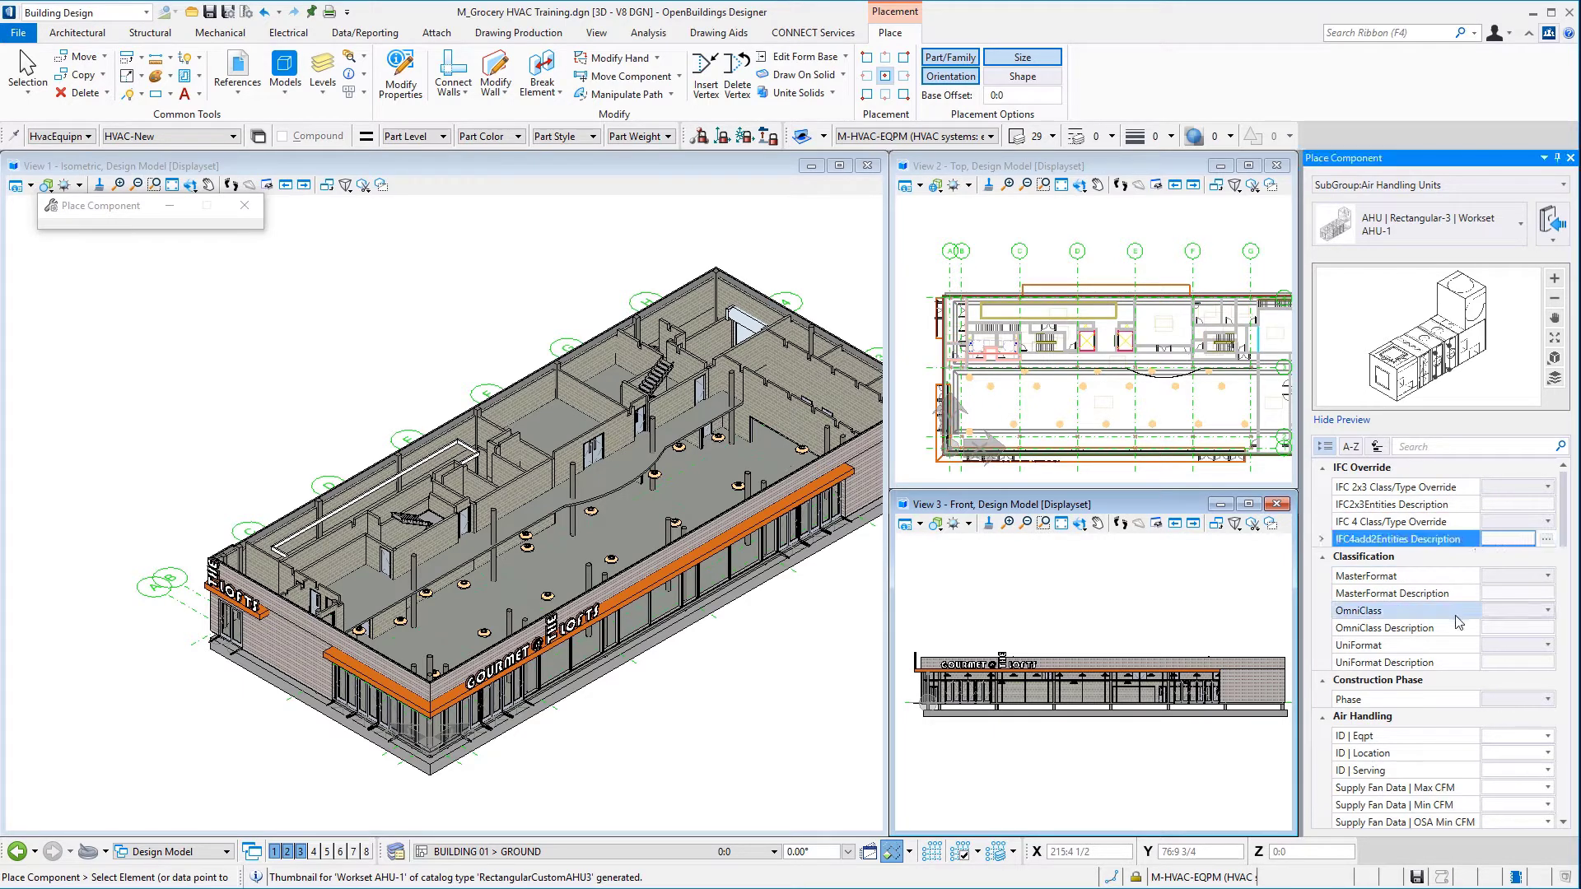
{"action": "scroll", "coordinate": [1456, 626], "scroll_direction": "down", "scroll_amount": 1}
{"action": "left_click", "coordinate": [1557, 644]}
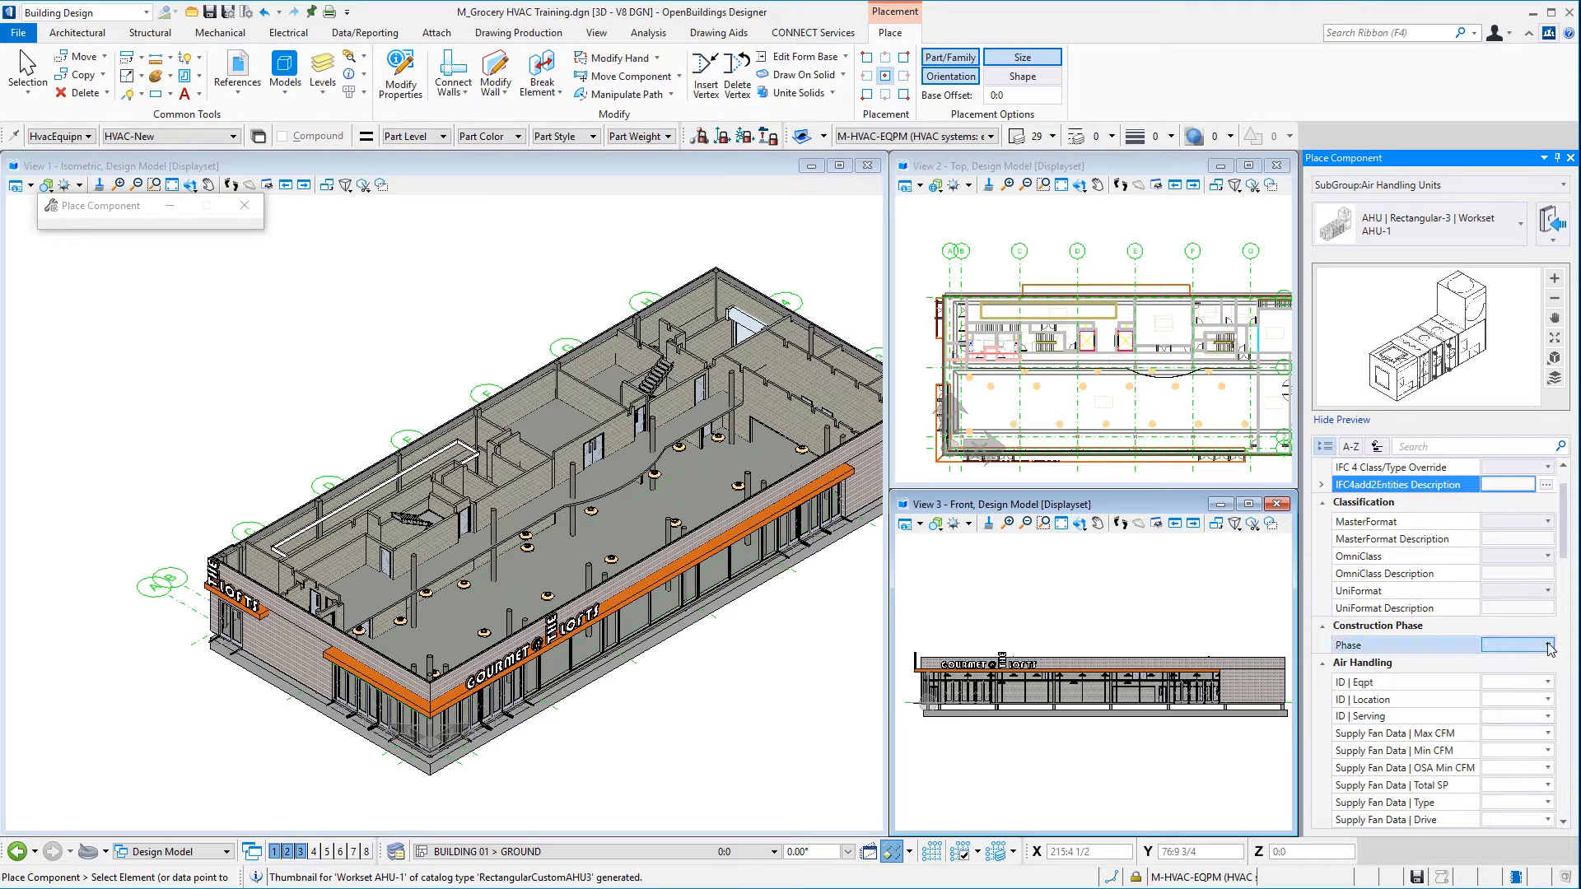
{"action": "left_click", "coordinate": [1529, 645]}
{"action": "left_click", "coordinate": [1518, 682]}
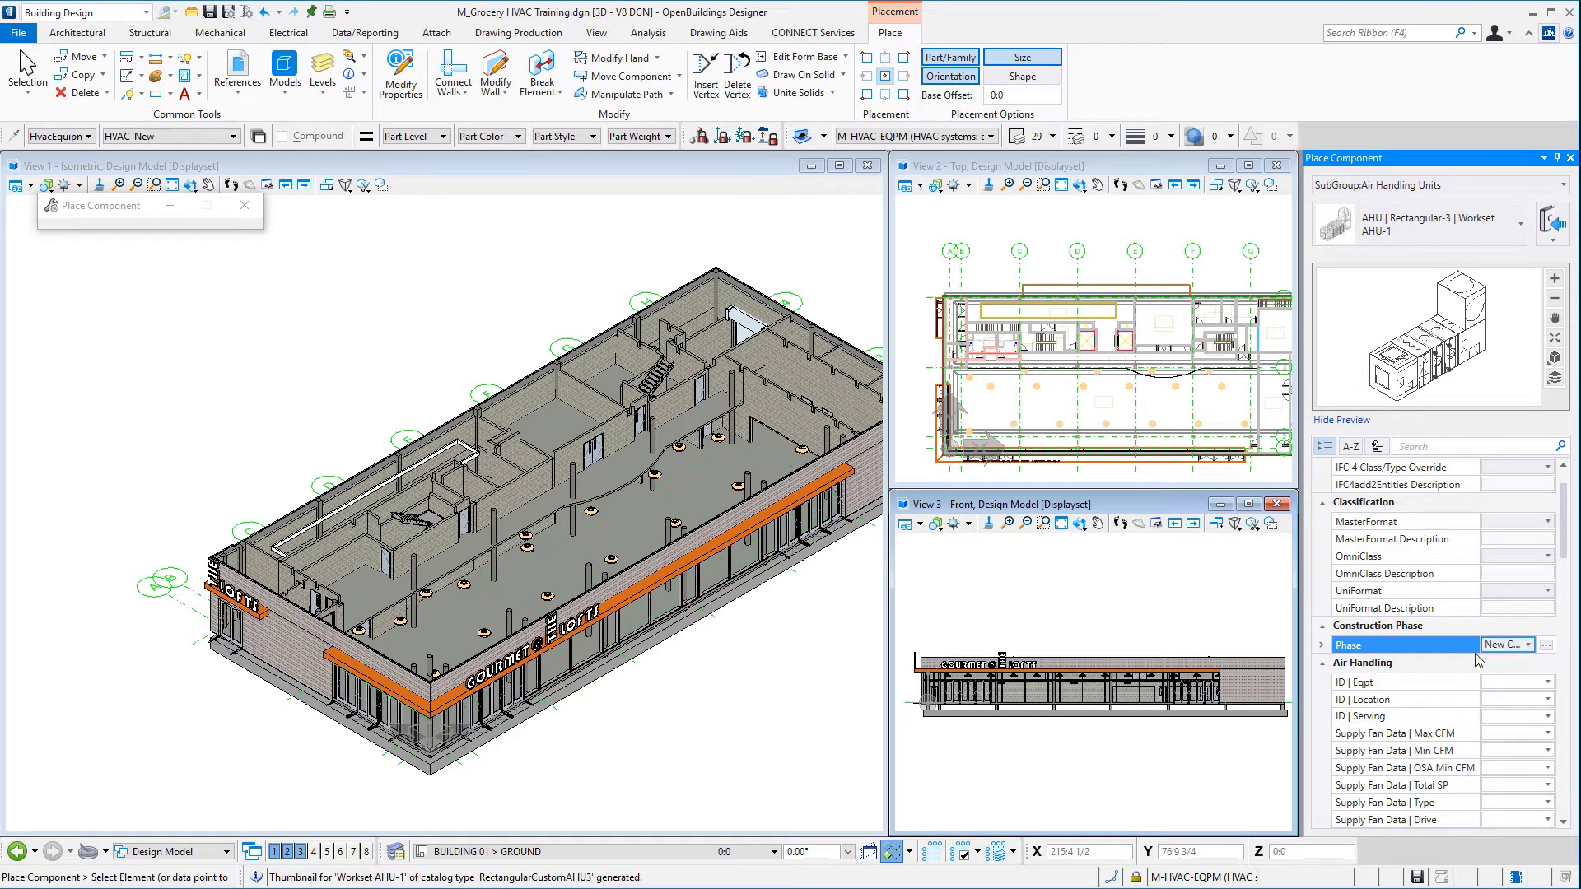
{"action": "left_click_drag", "start_coordinate": [1481, 645], "coordinate": [1447, 652]}
{"action": "left_click_drag", "start_coordinate": [1569, 533], "coordinate": [1555, 685]}
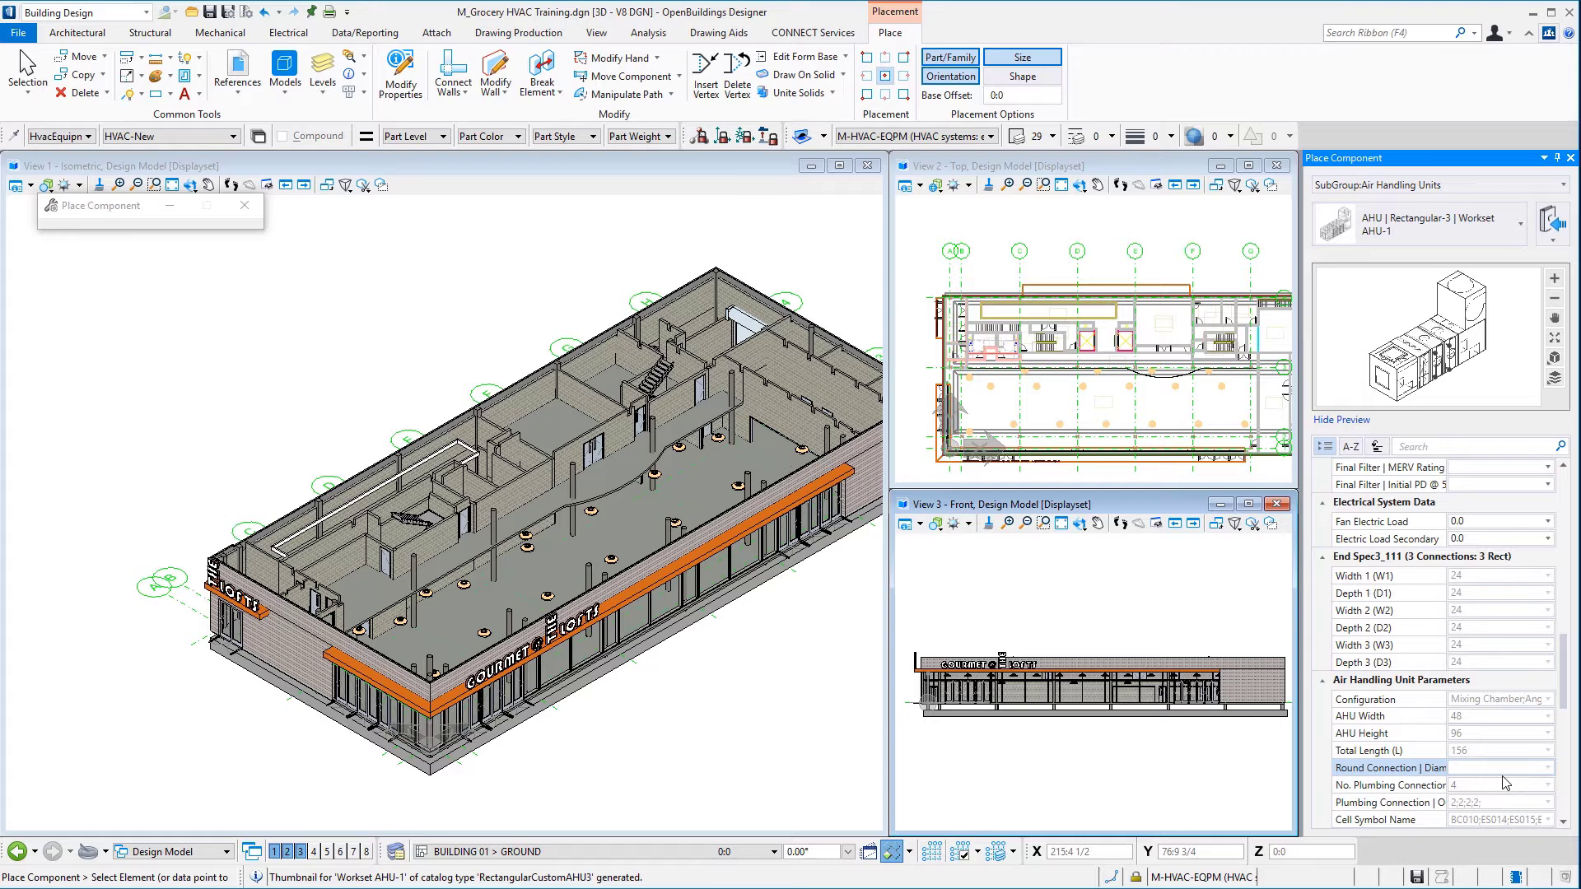
- Set the air handling unit's placement point to its lower-left corner
{"action": "middle_click_drag", "start_coordinate": [383, 410], "coordinate": [114, 374]}
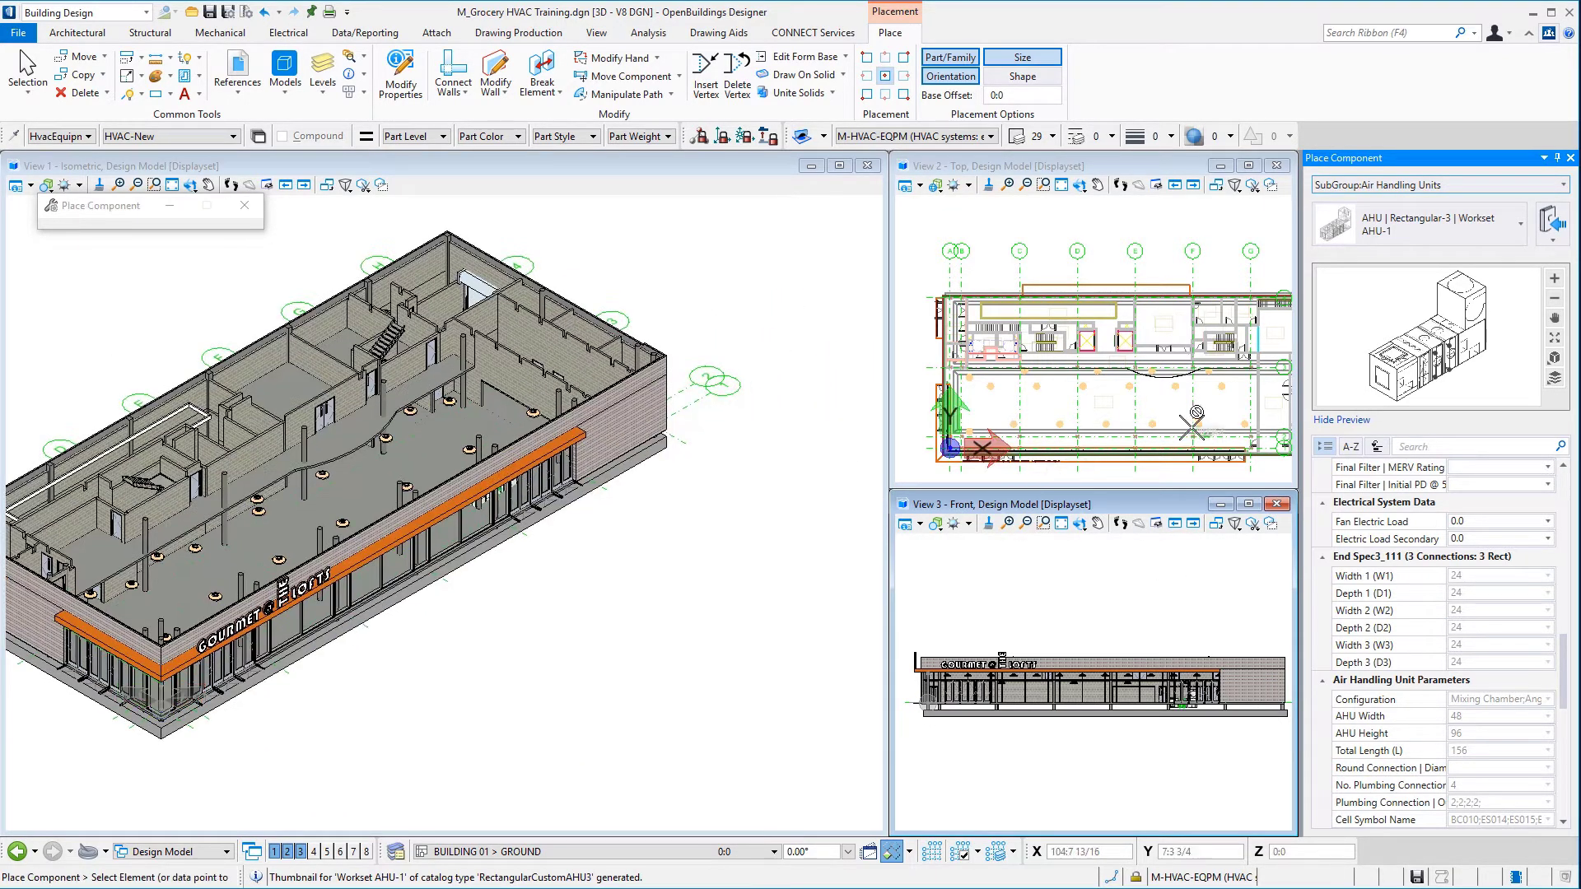
{"action": "middle_click_drag", "start_coordinate": [1196, 412], "coordinate": [1026, 371]}
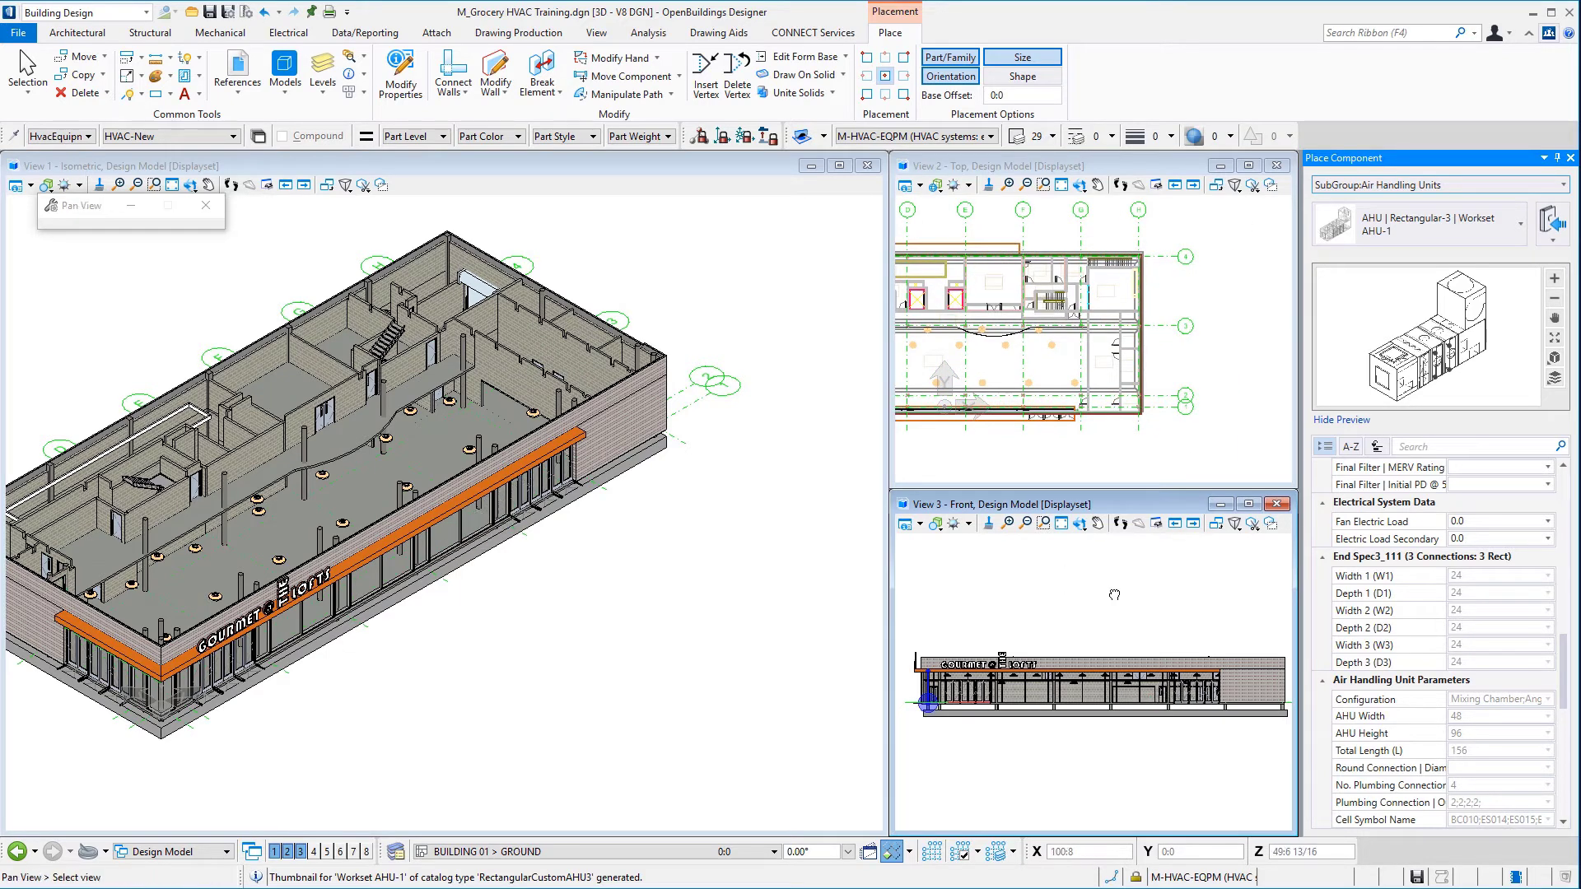
{"action": "middle_click_drag", "start_coordinate": [1114, 595], "coordinate": [999, 600]}
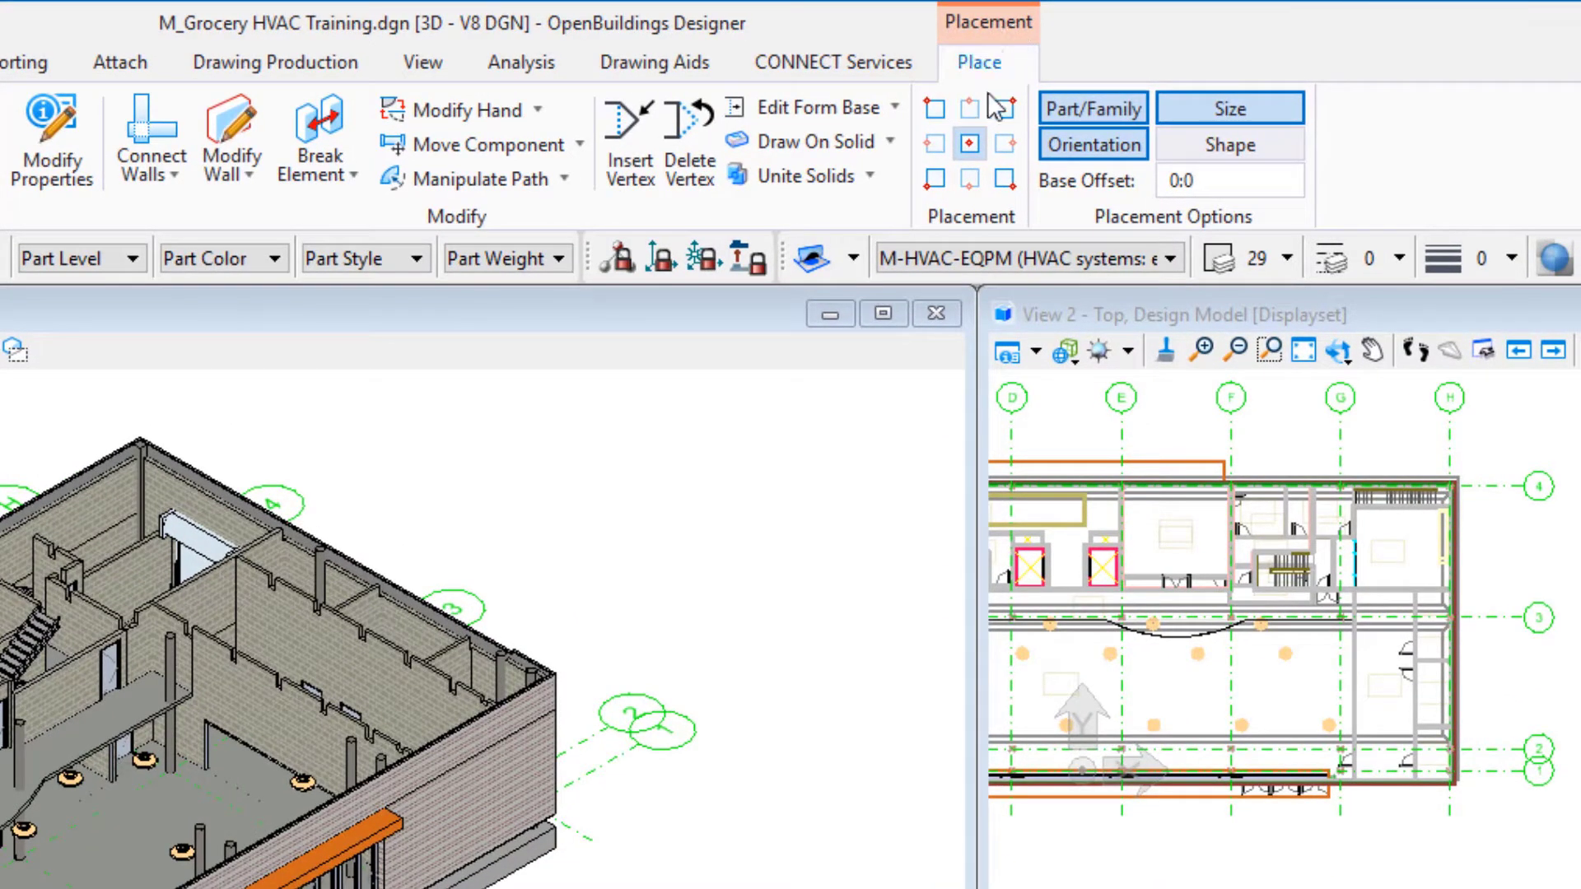
{"action": "left_click", "coordinate": [930, 183]}
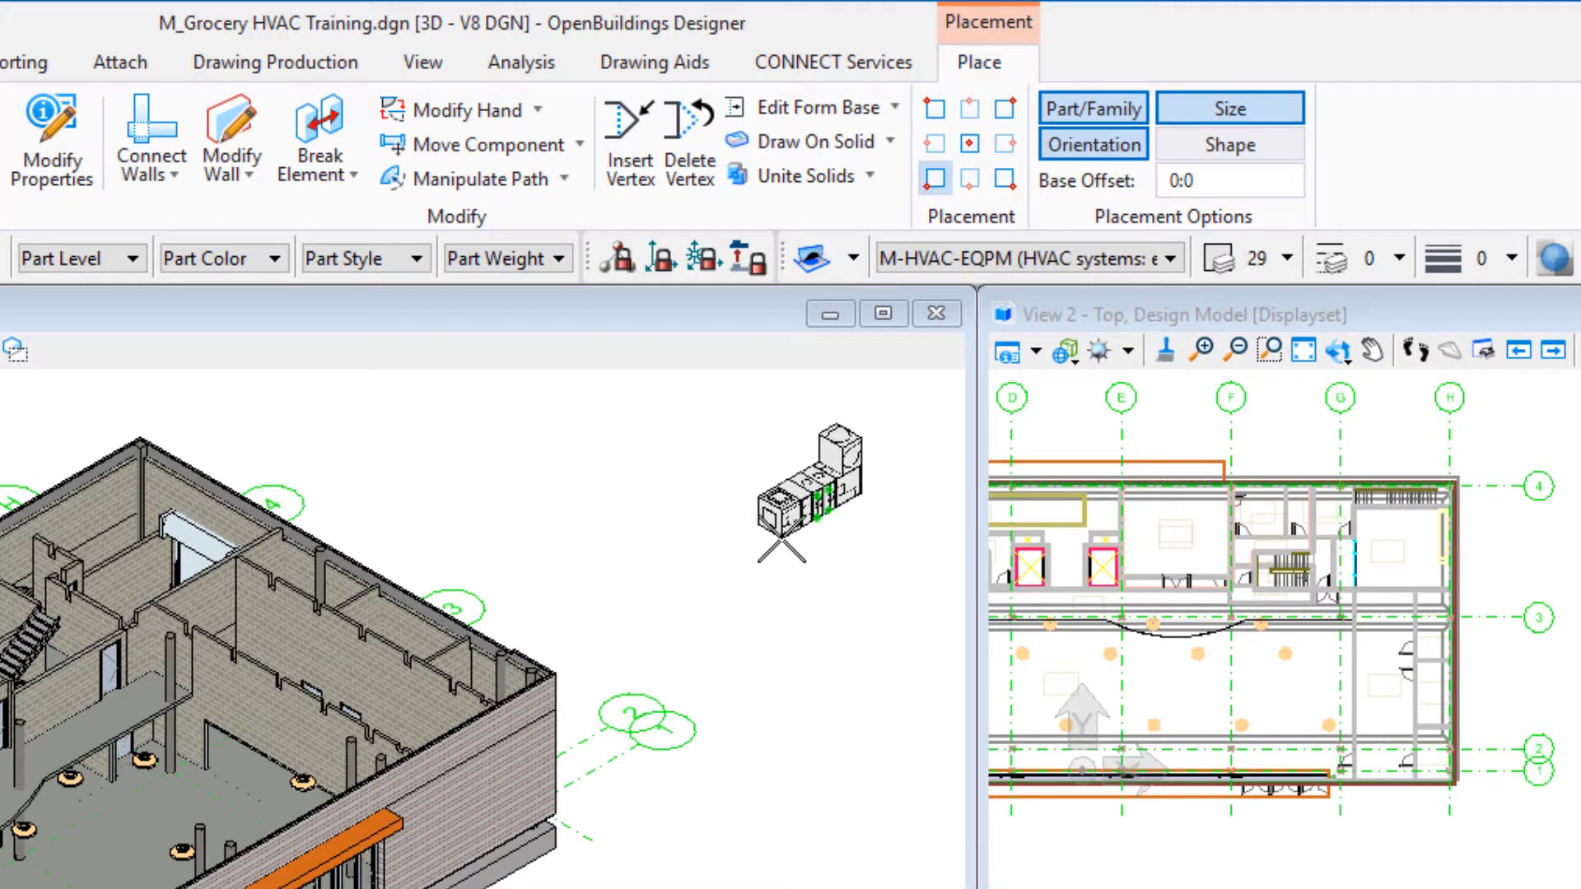
{"action": "scroll", "coordinate": [735, 649], "scroll_direction": "up", "scroll_amount": 3}
{"action": "scroll", "coordinate": [735, 651], "scroll_direction": "up", "scroll_amount": 3}
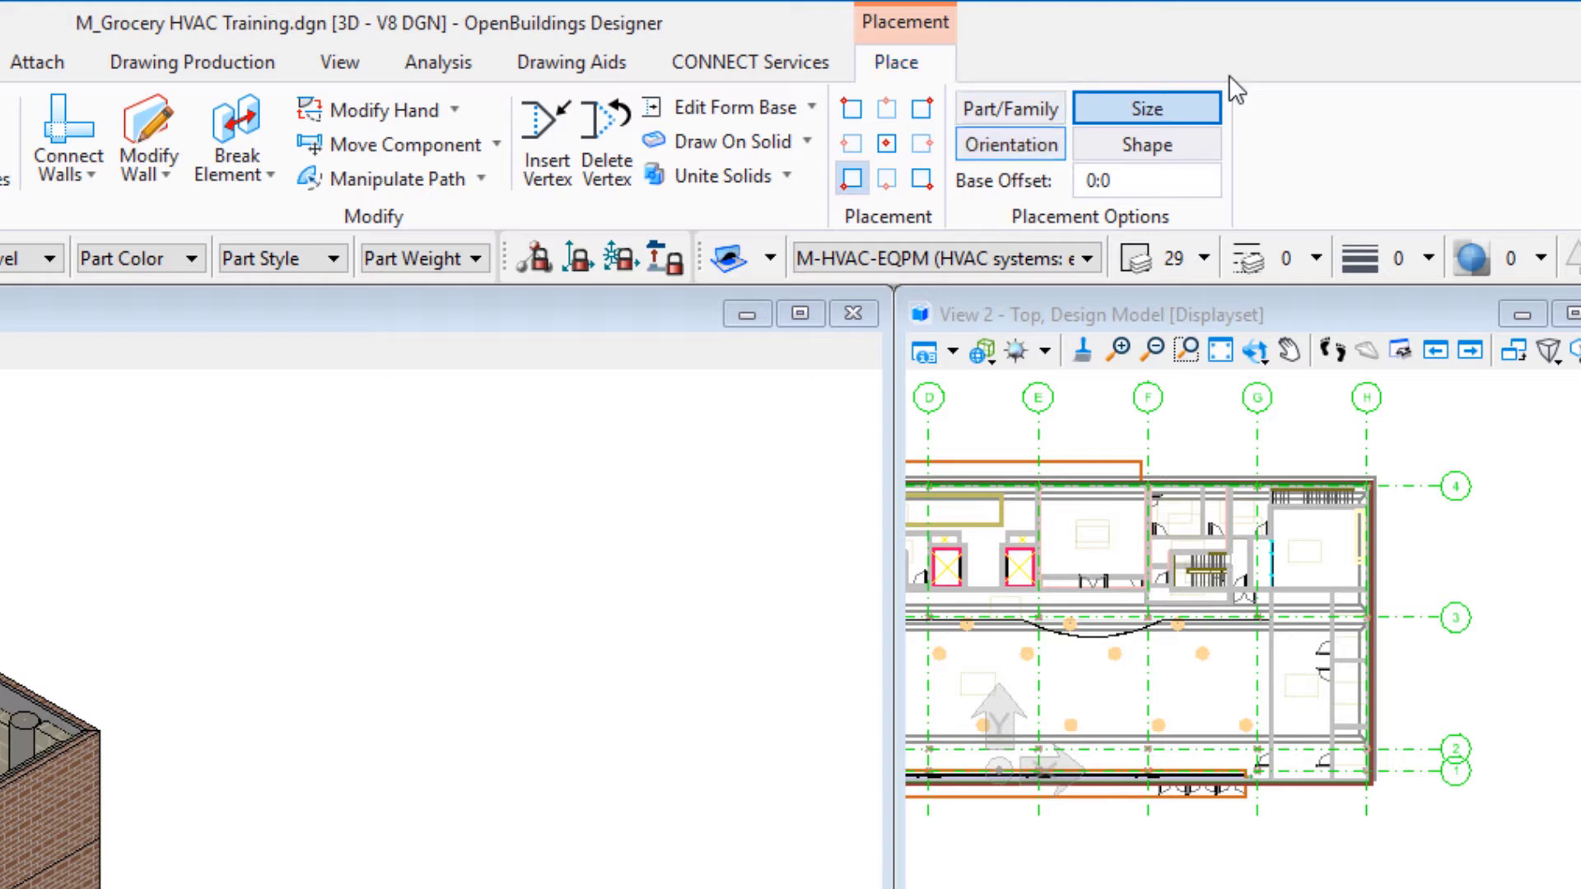
- Turn off the Part/Family, Orientation and Size placement options and set the base offset to -15
{"action": "left_click", "coordinate": [1175, 107]}
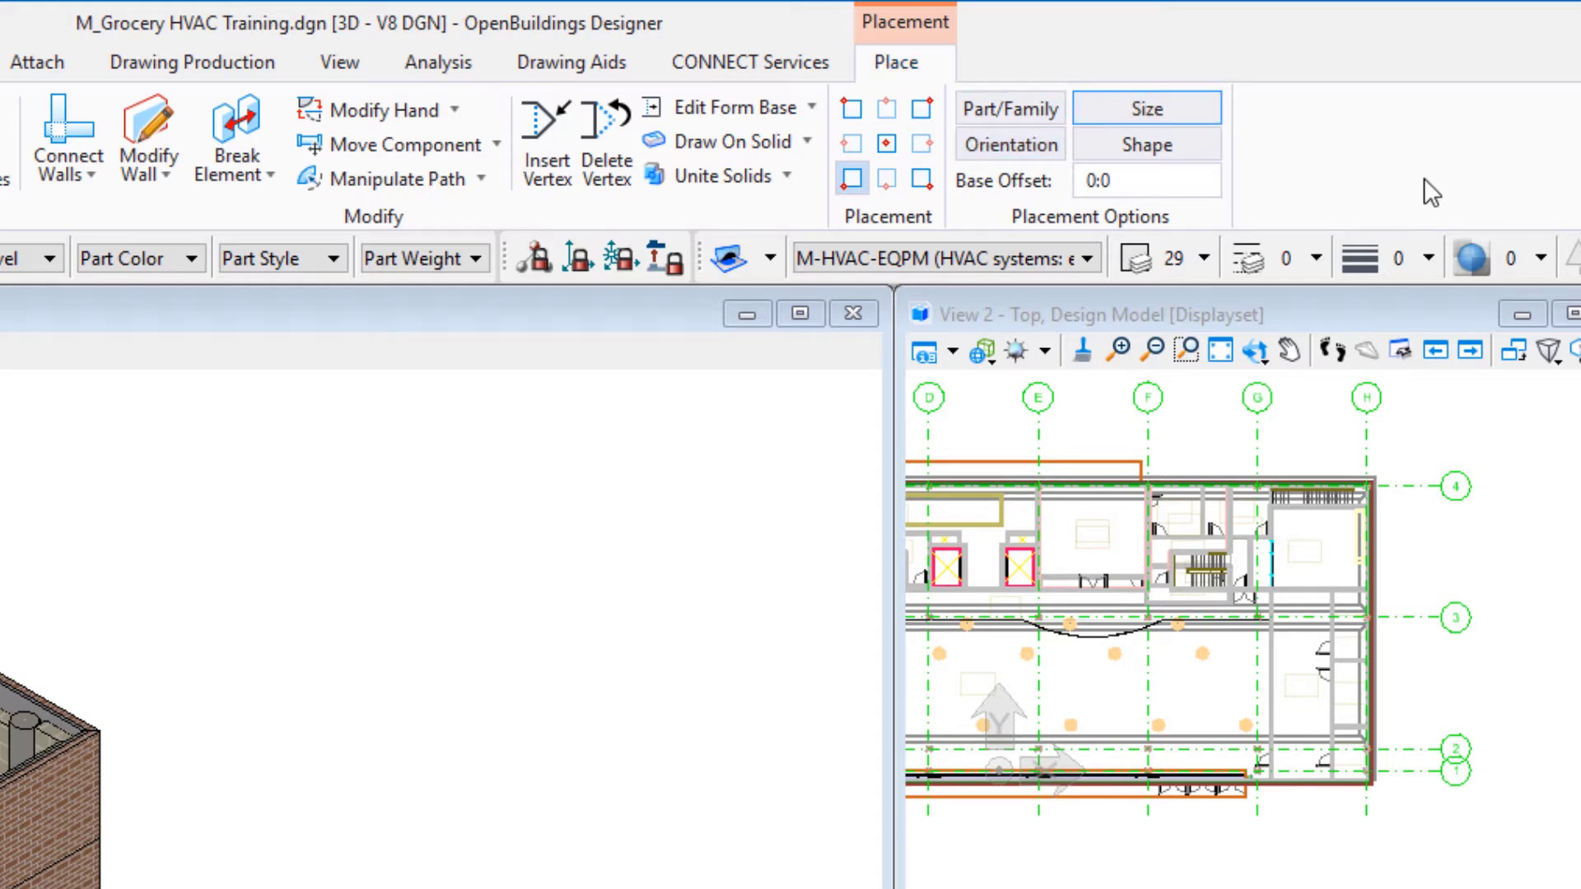
{"action": "left_click_drag", "start_coordinate": [1119, 178], "coordinate": [997, 182]}
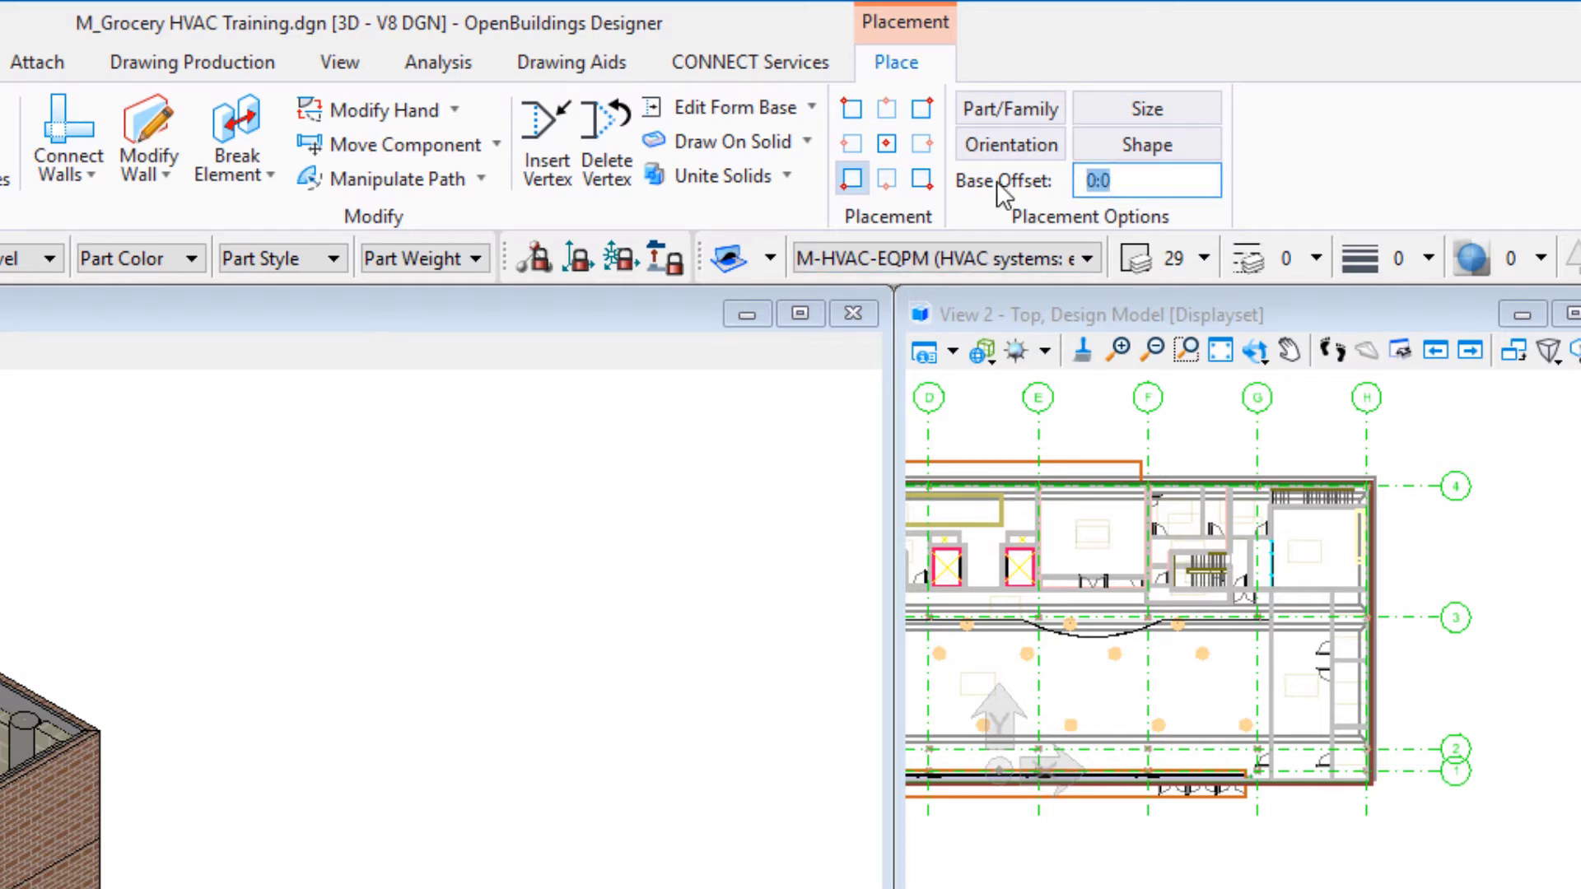
{"action": "type", "text": "-15"}
{"action": "key", "text": "Return"}
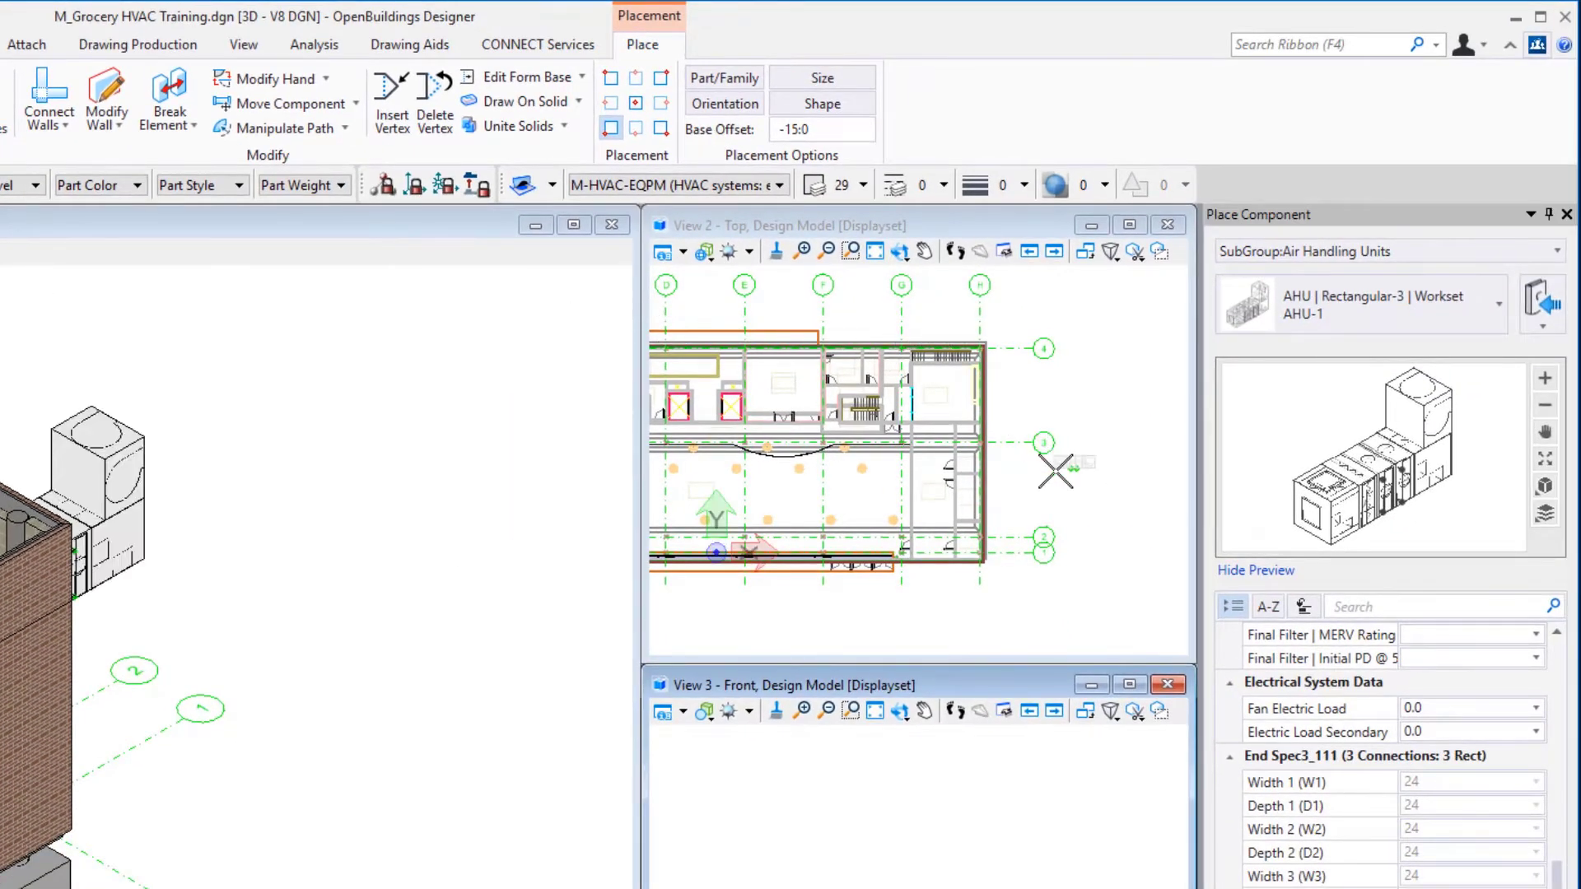
- Place the air handling unit outside the wall at grid line H, just above grid line 3, and end placement
{"action": "scroll", "coordinate": [1019, 426], "scroll_direction": "up", "scroll_amount": 3}
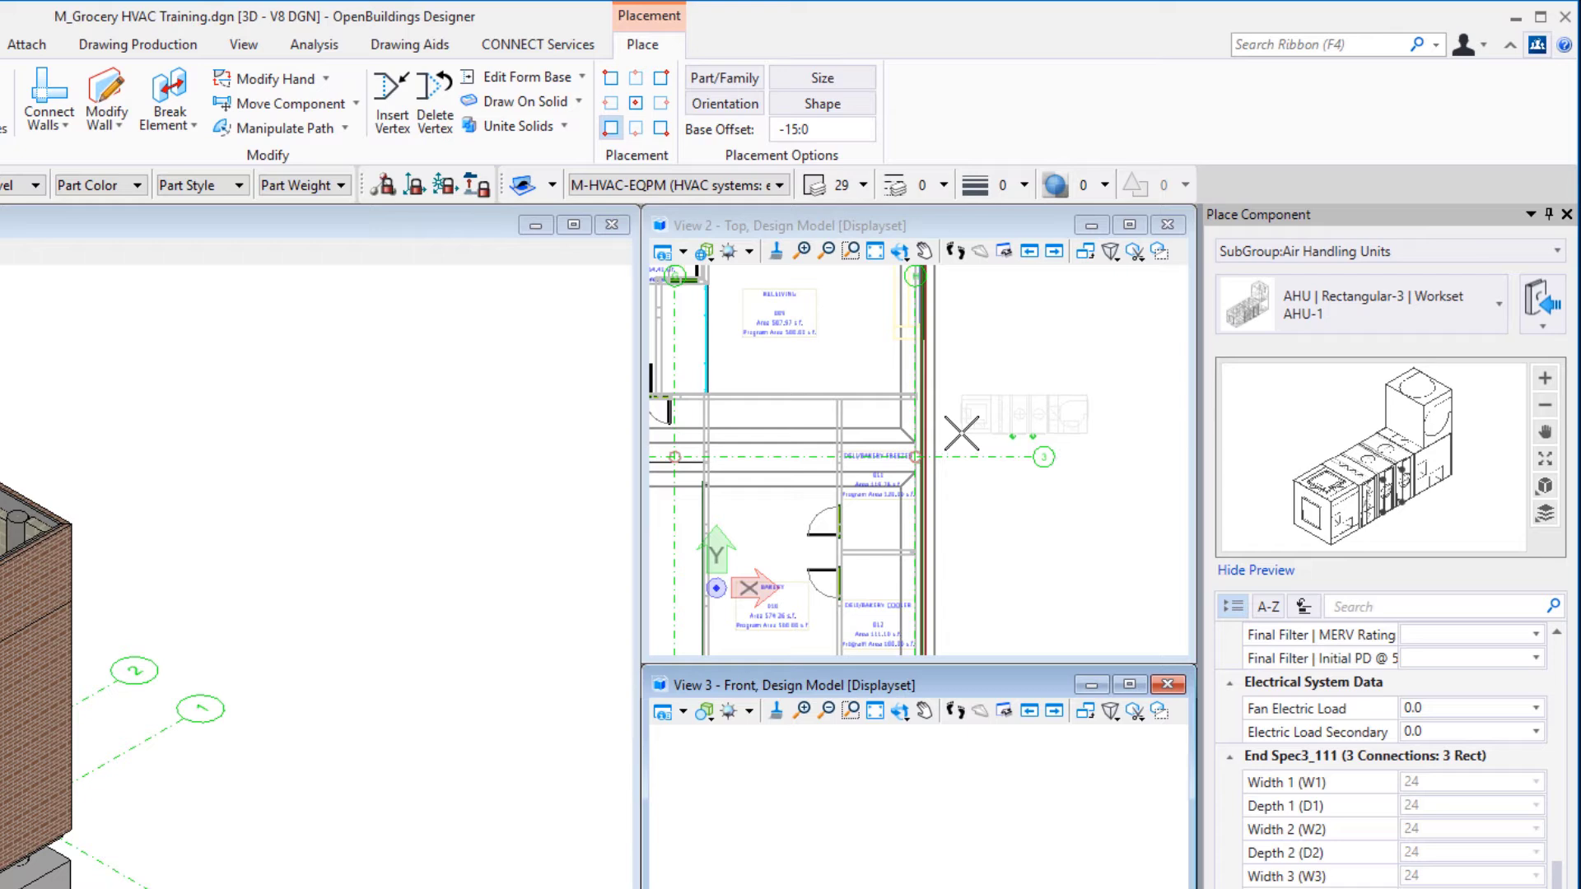
{"action": "left_click", "coordinate": [969, 426]}
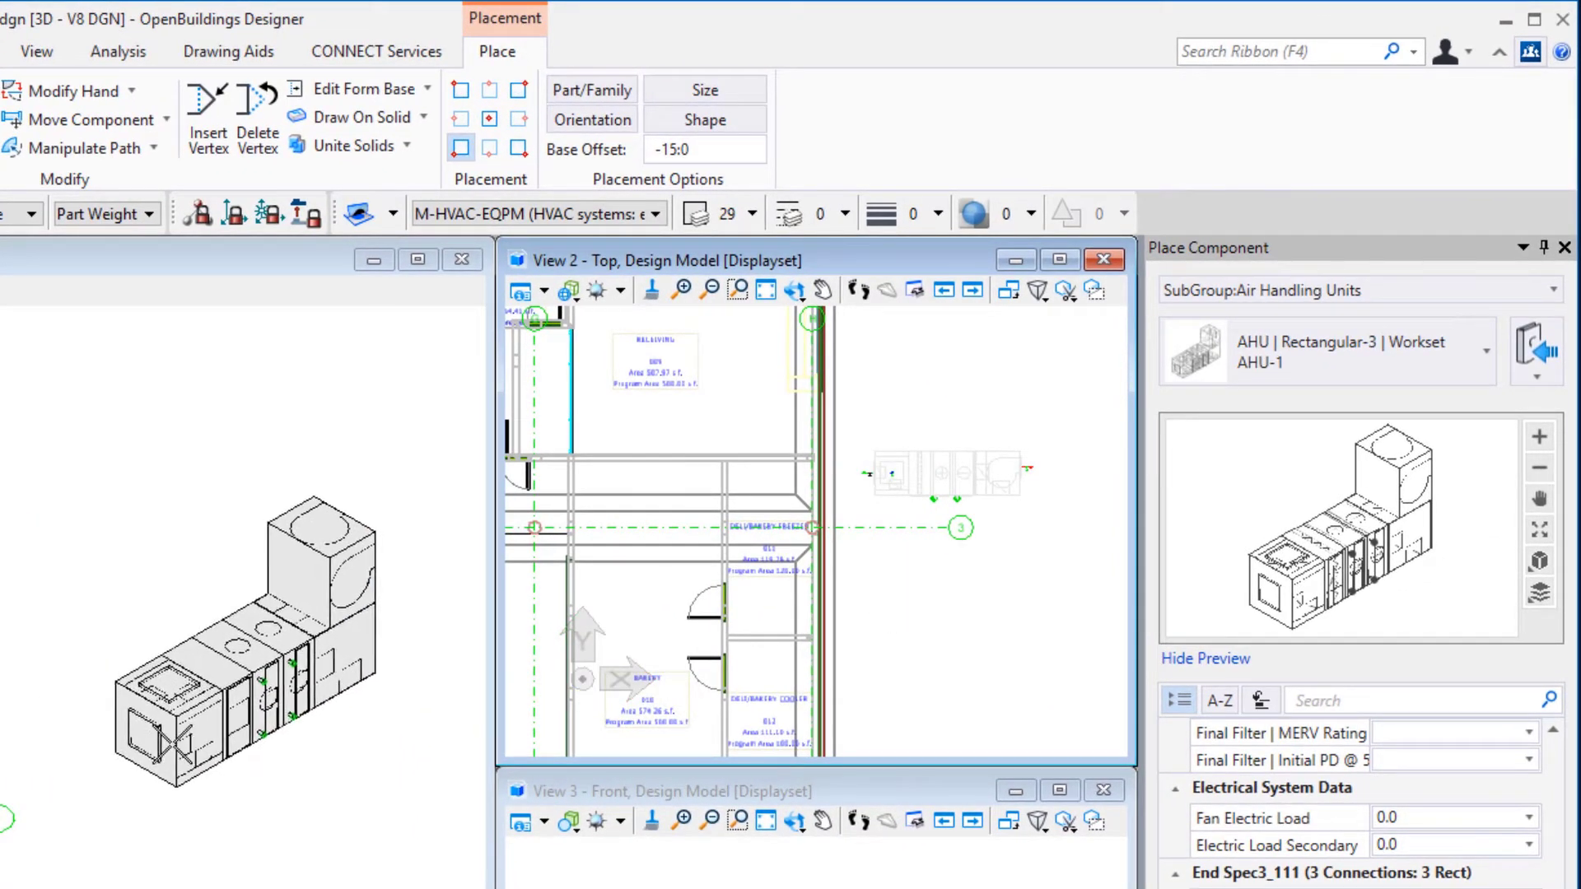
{"action": "right_click", "coordinate": [171, 745]}
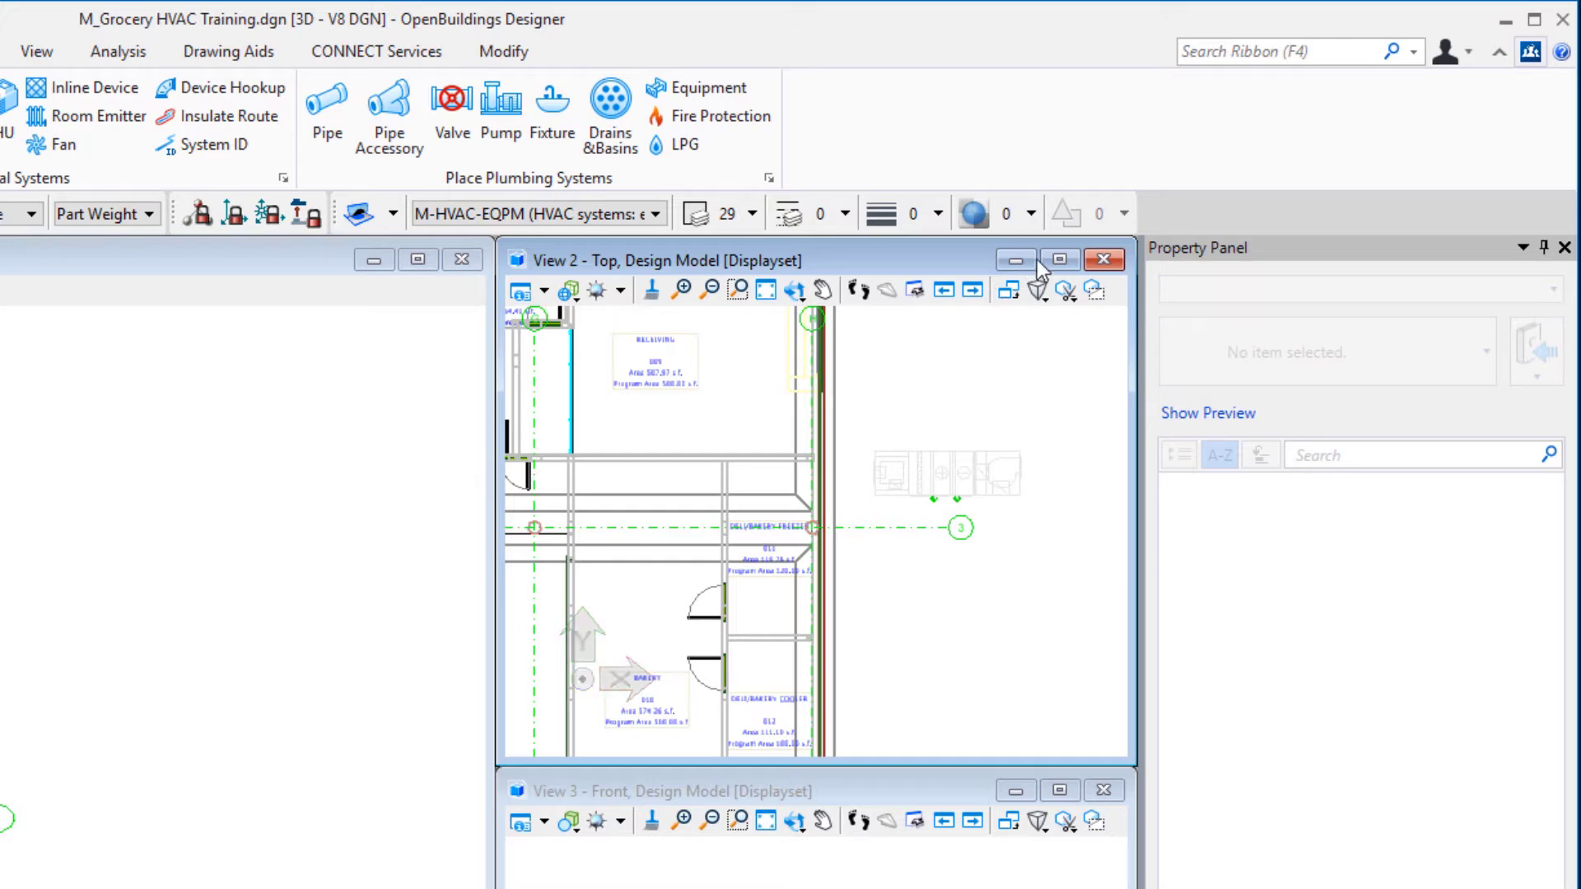
- Rotate the placed air handling unit 180° about its middle in the maximized Top view, using the Active Angle method without copies
{"action": "left_click", "coordinate": [1060, 261]}
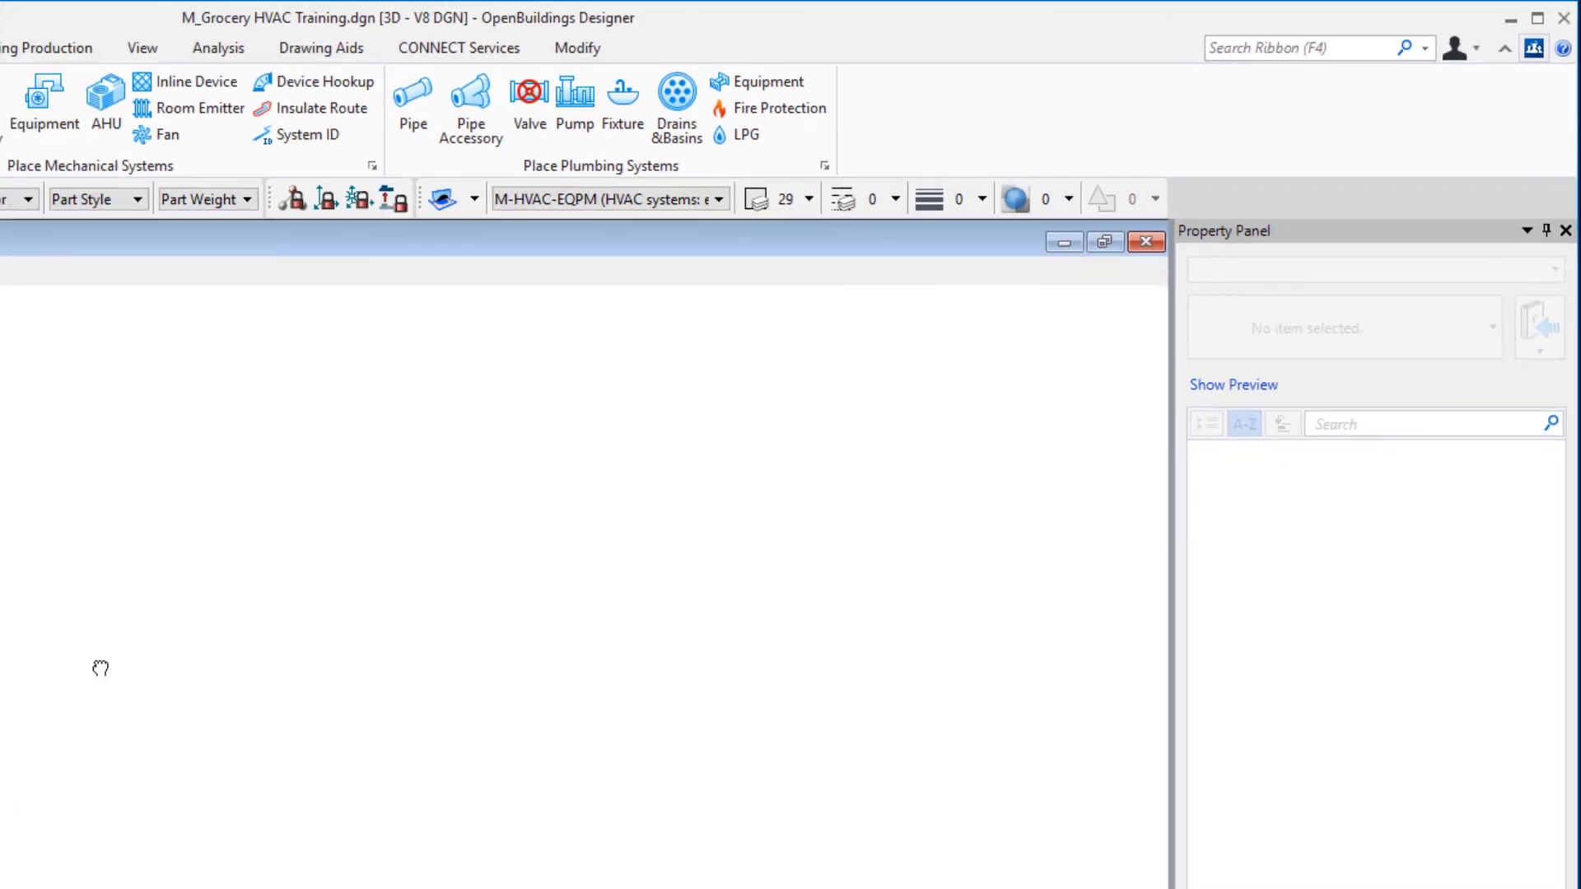
{"action": "scroll", "coordinate": [169, 655], "scroll_direction": "up", "scroll_amount": 5}
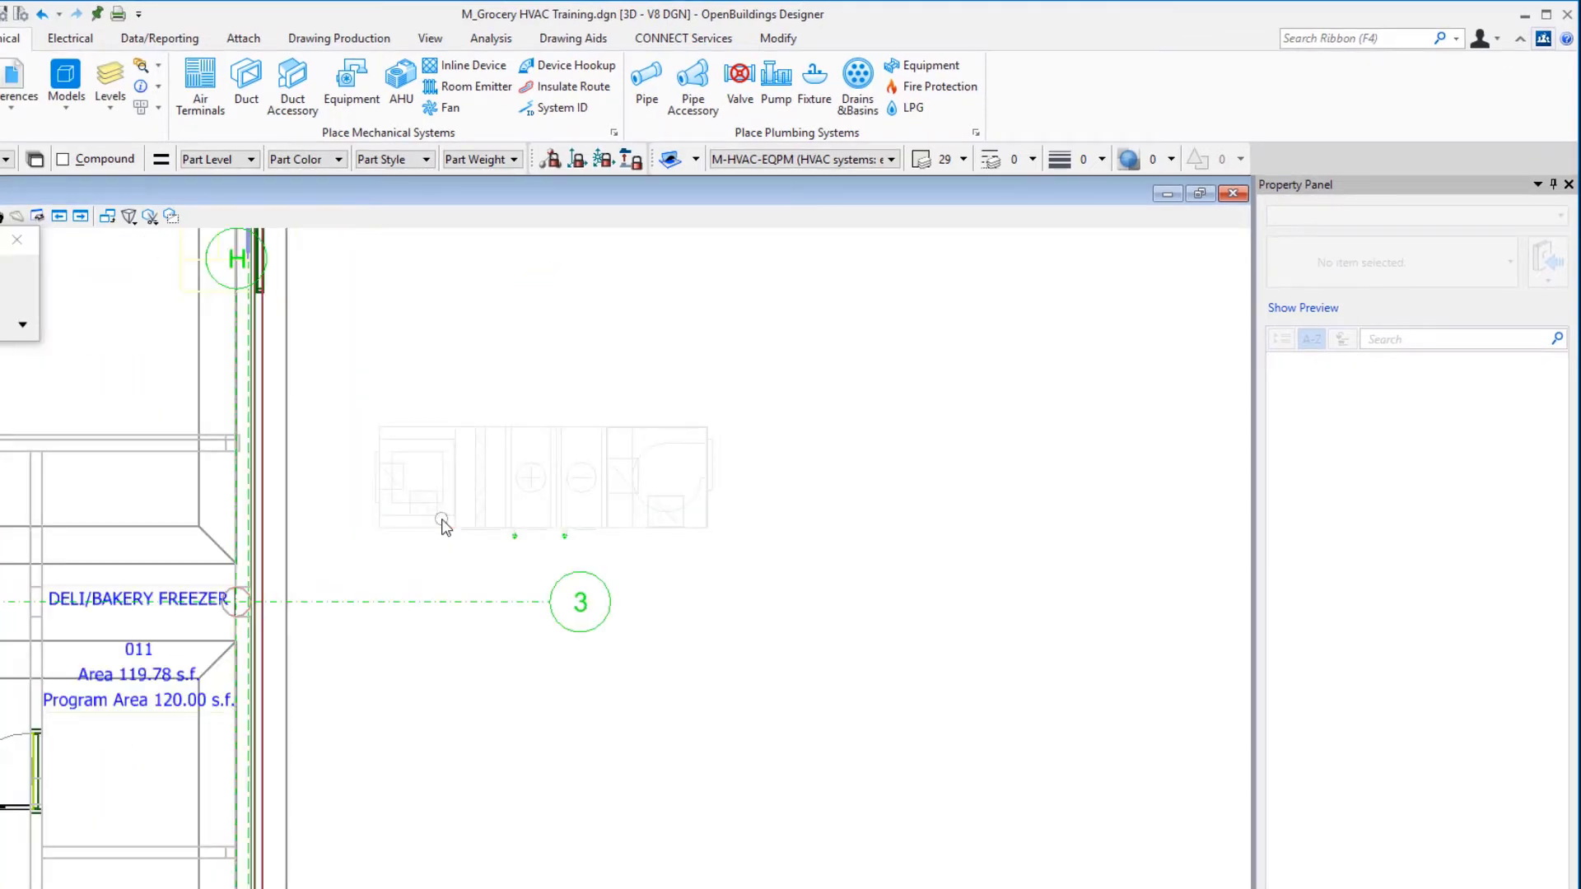
{"action": "middle_click_drag", "start_coordinate": [522, 363], "coordinate": [782, 363]}
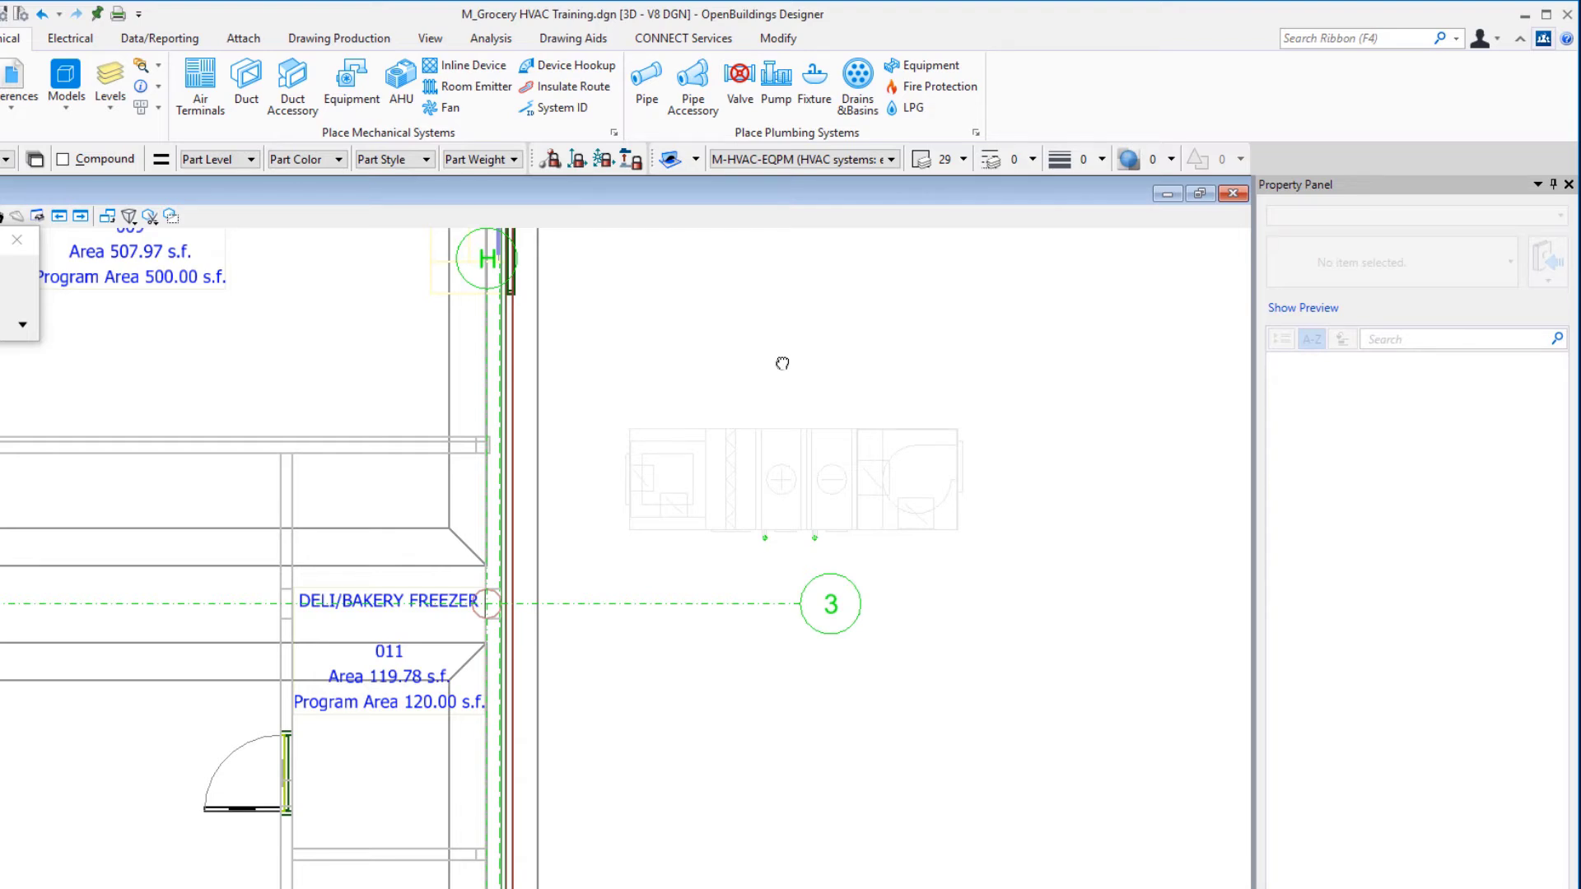
{"action": "right_click", "coordinate": [781, 432]}
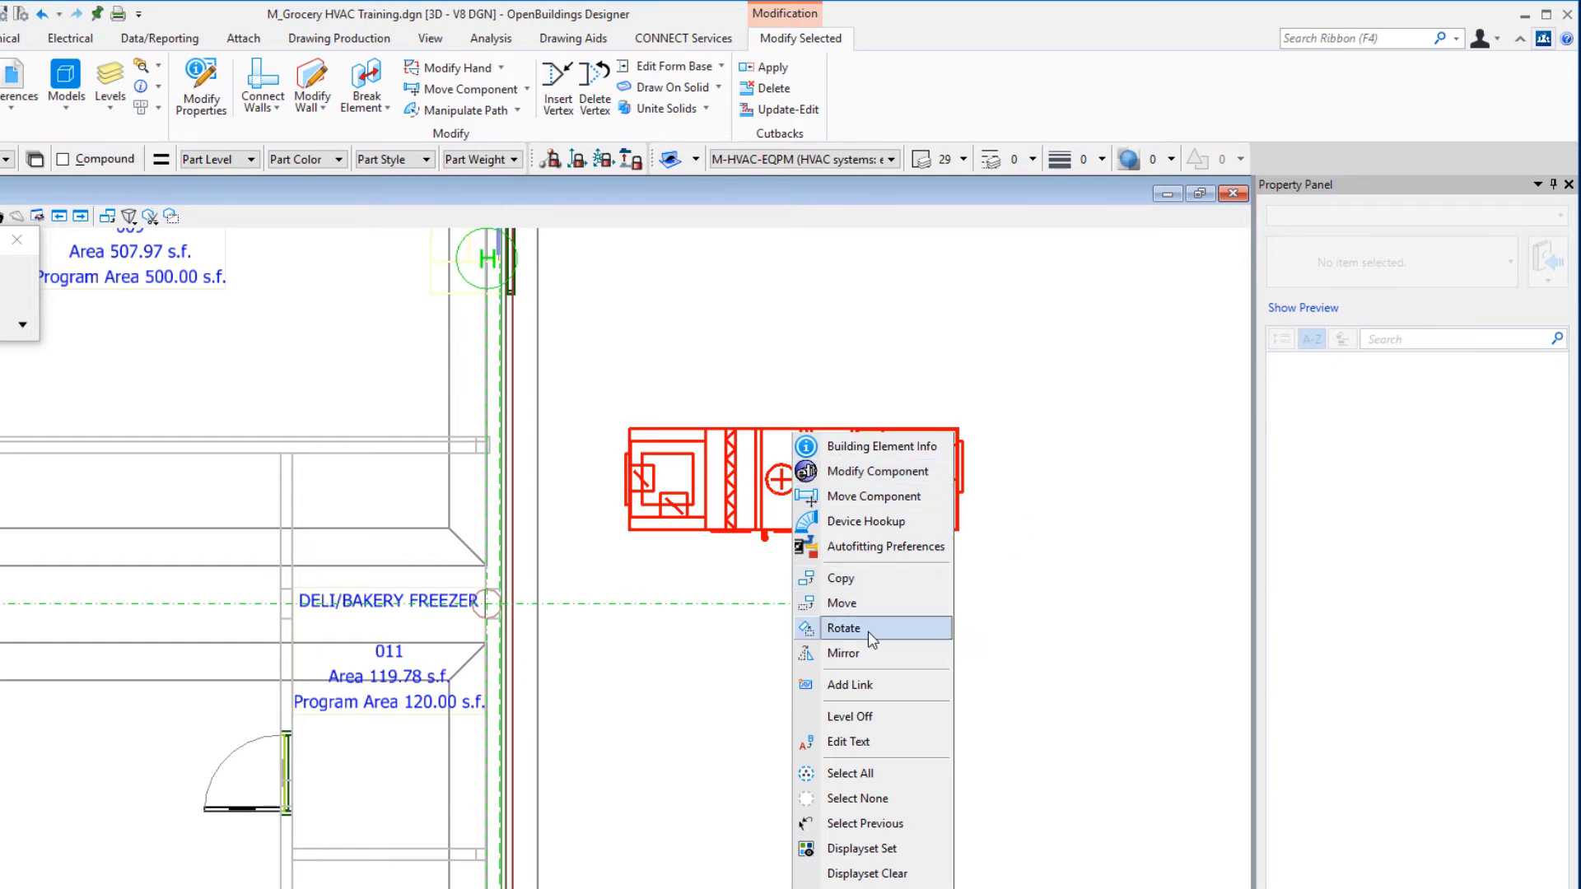
{"action": "left_click", "coordinate": [843, 628]}
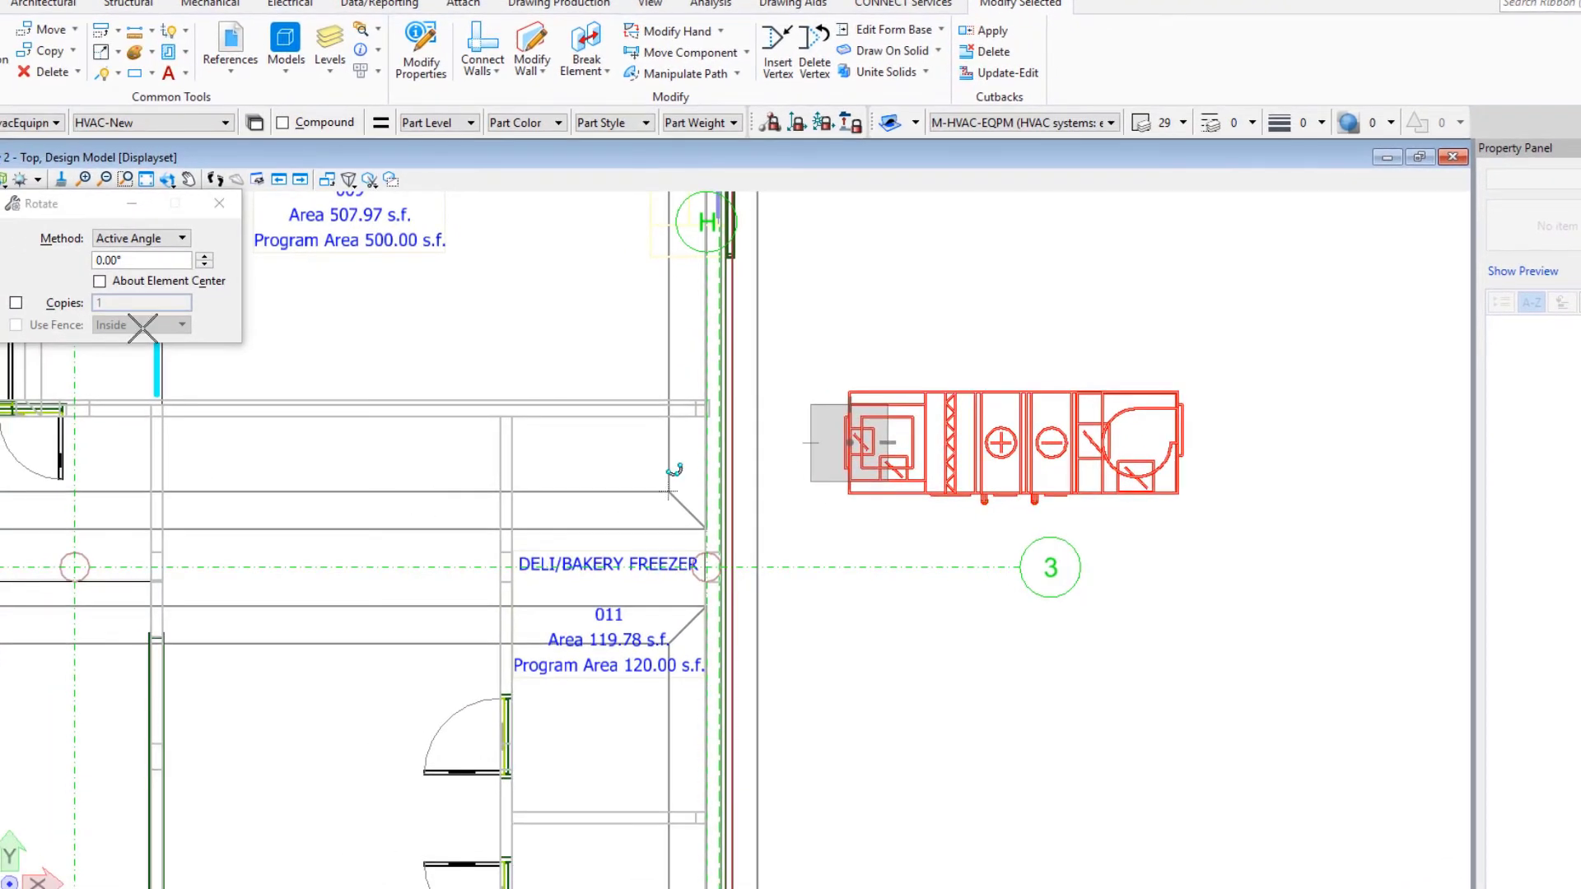
{"action": "left_click_drag", "start_coordinate": [71, 208], "coordinate": [149, 233]}
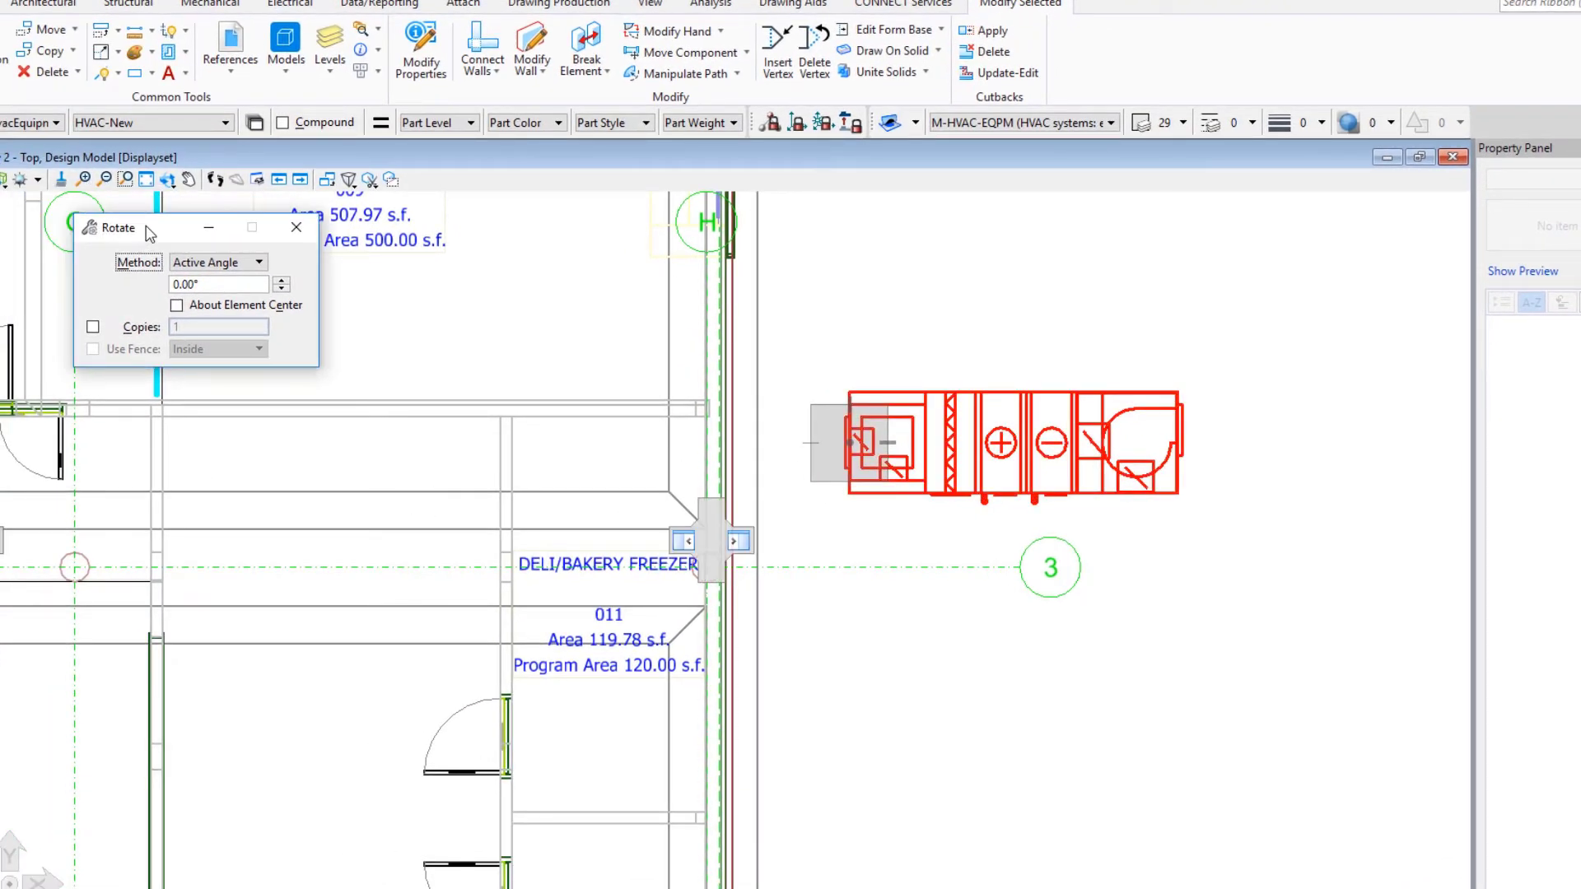
{"action": "left_click", "coordinate": [228, 285]}
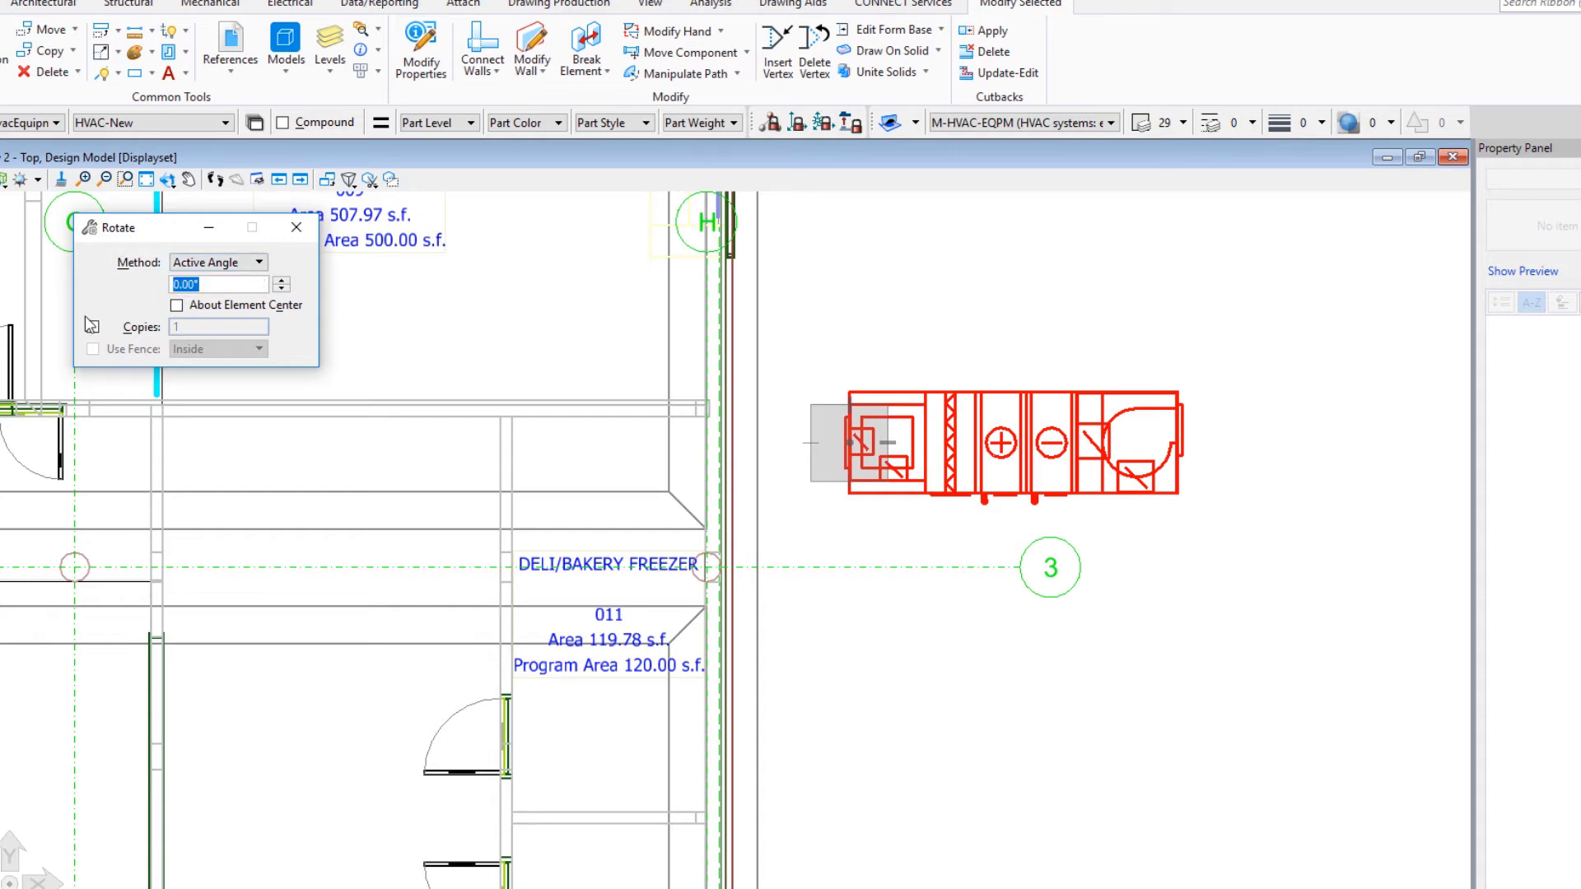
{"action": "type", "text": "180"}
{"action": "key", "text": "Tab"}
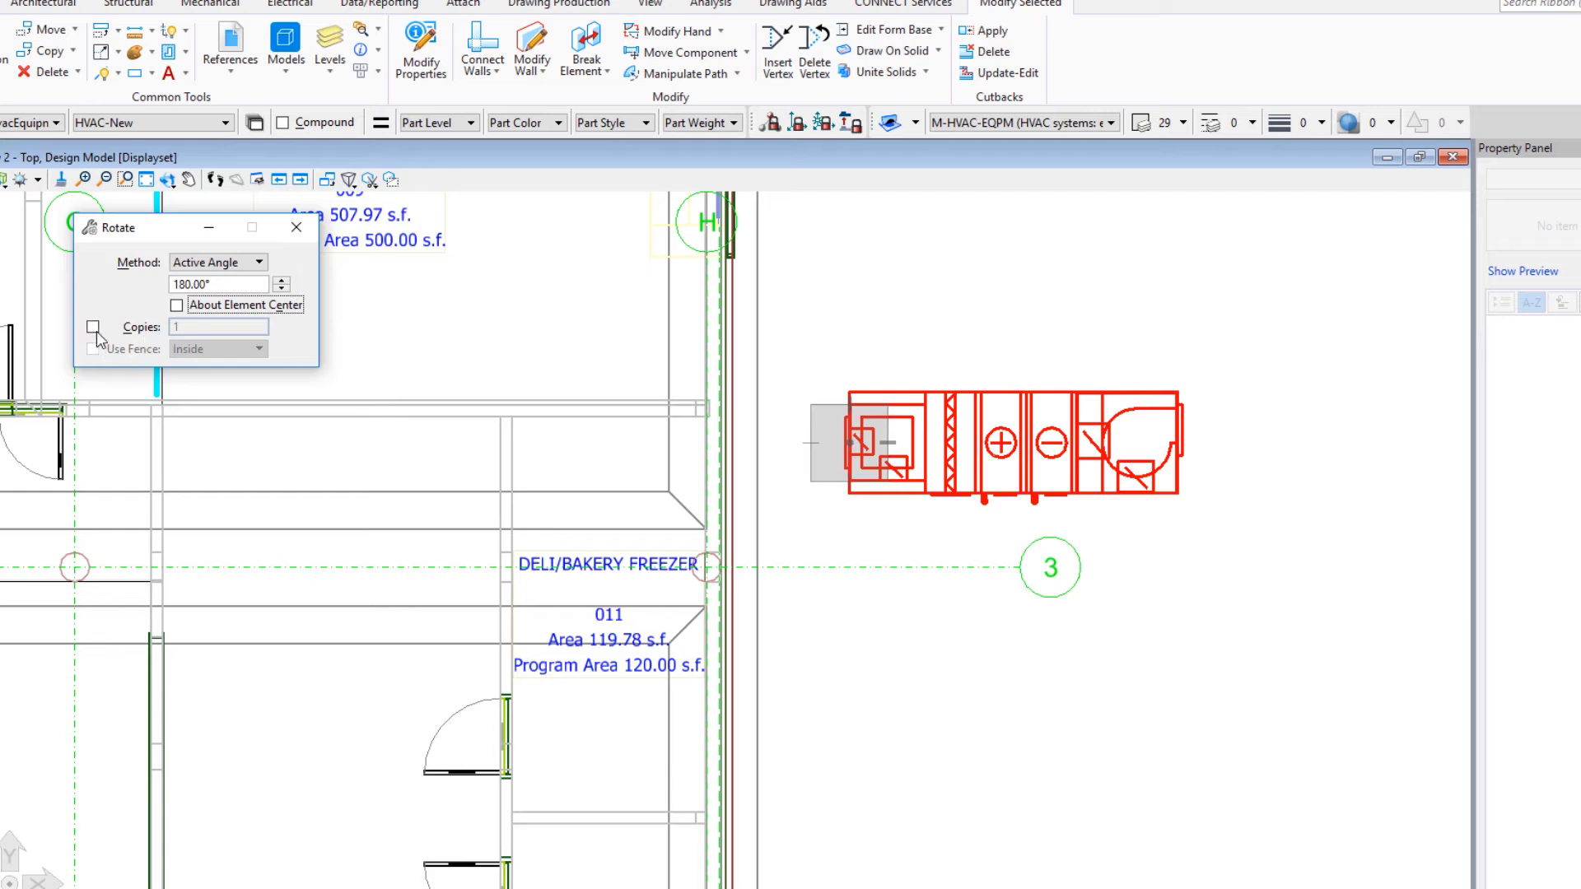
{"action": "left_click", "coordinate": [1022, 442]}
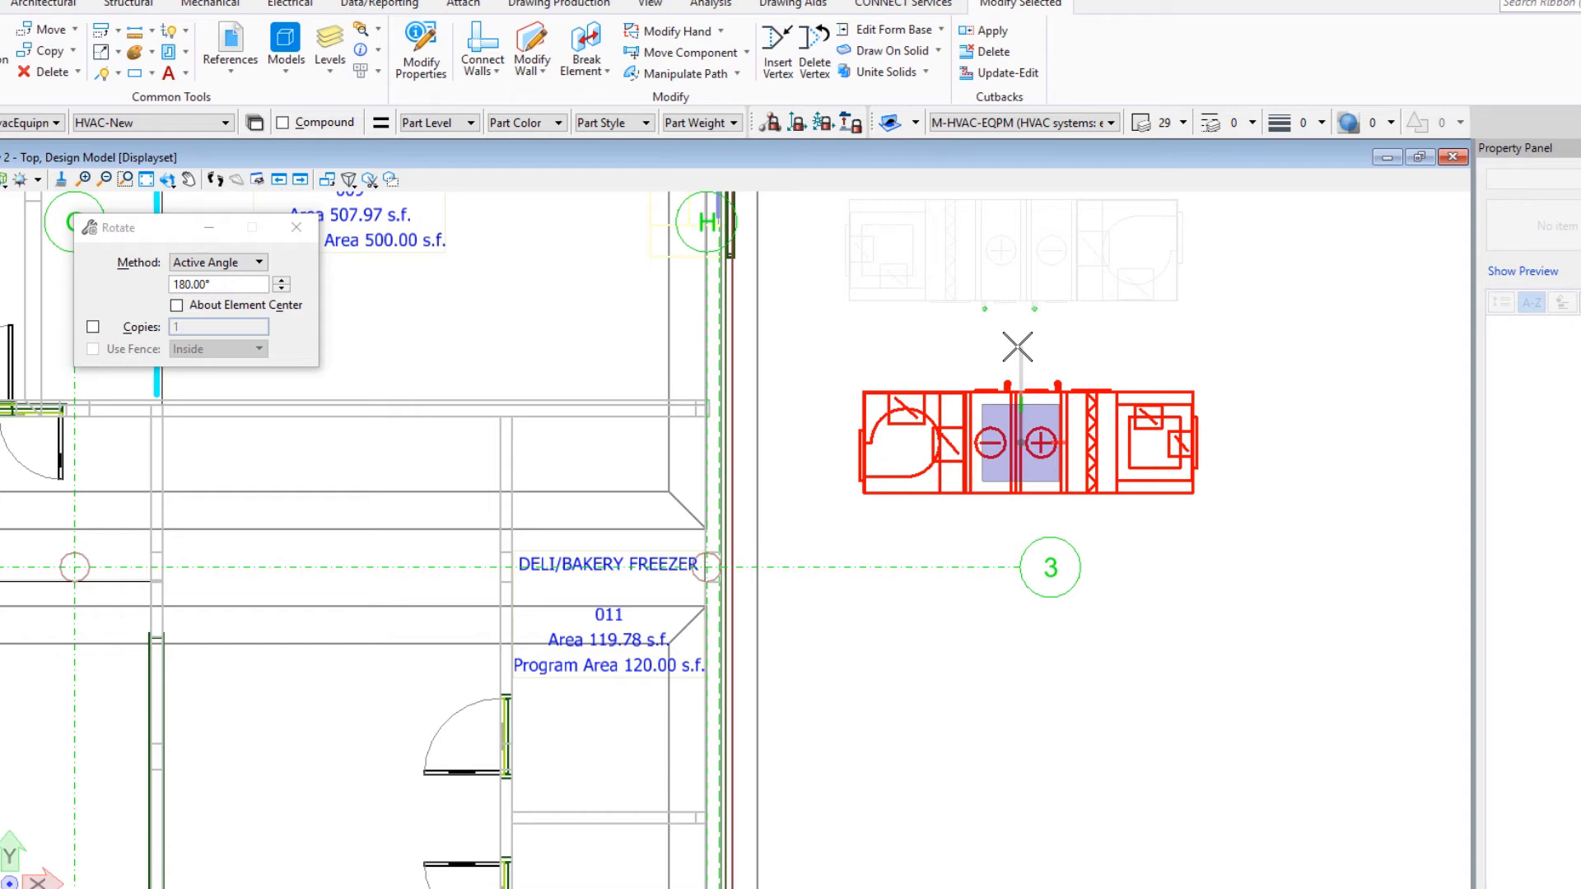
{"action": "right_click", "coordinate": [1017, 346]}
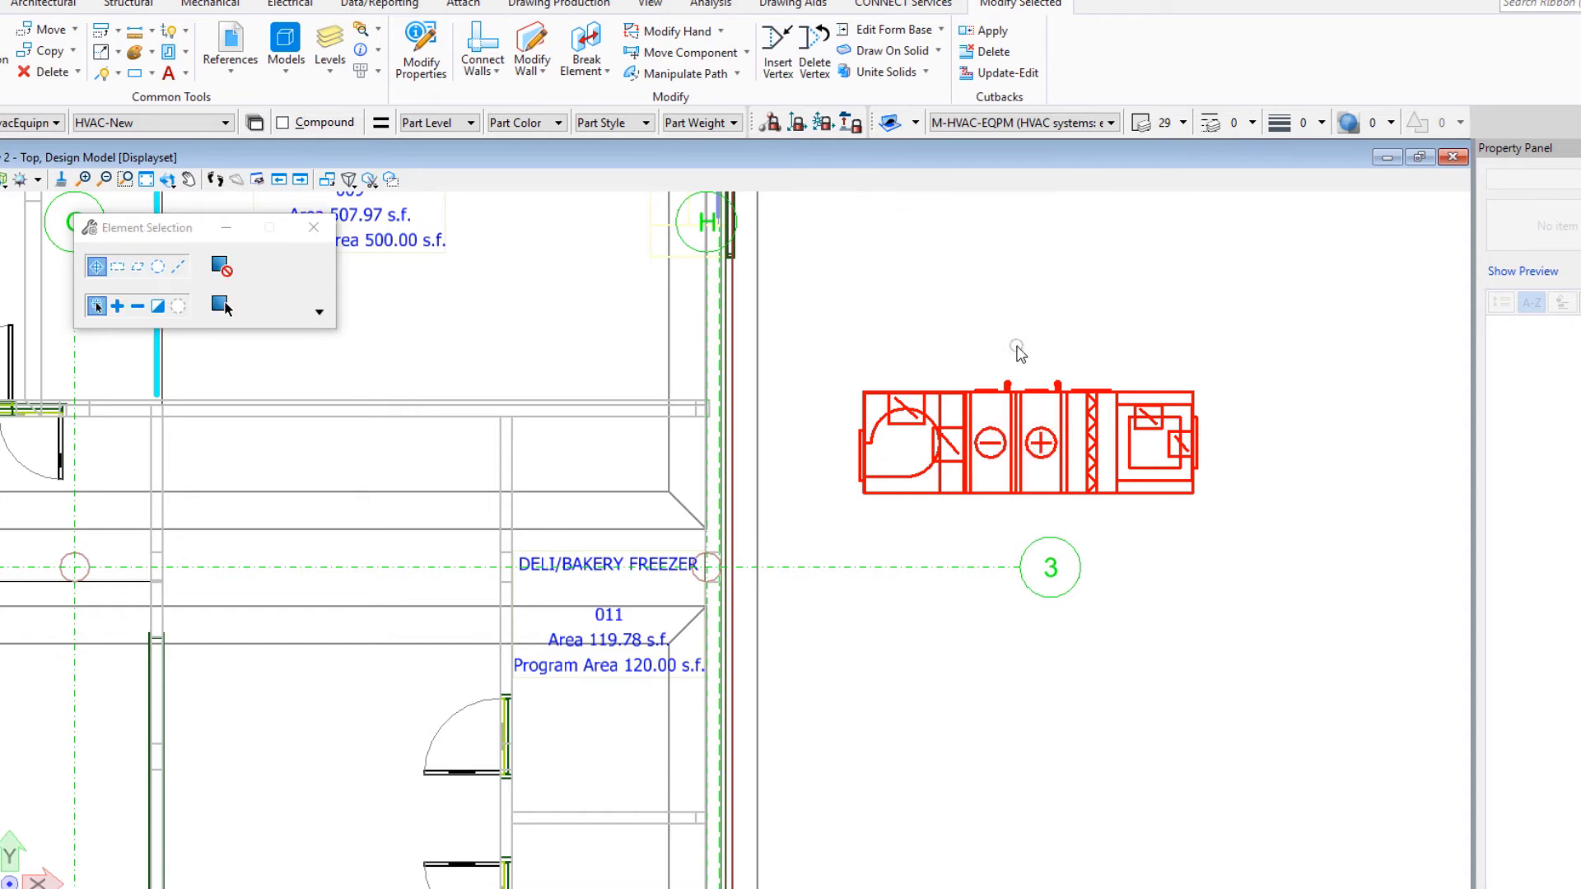
{"action": "left_click", "coordinate": [1017, 347]}
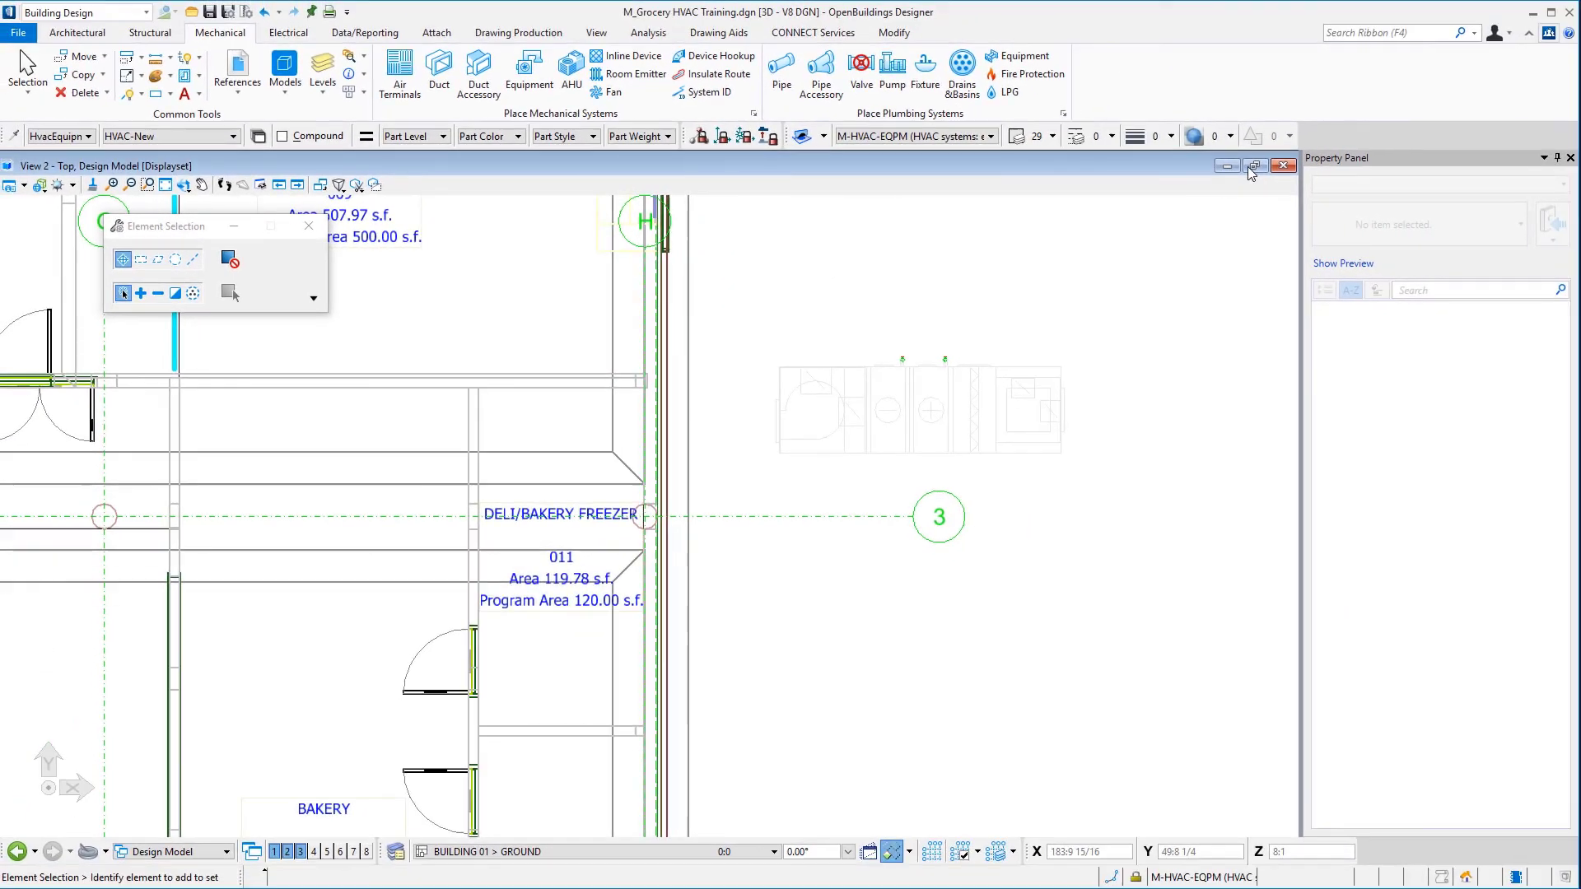
- Restore the Top view's size, maximize the Isometric view, and rotate the model to inspect the air handling unit outside the building
{"action": "left_click", "coordinate": [1248, 168]}
{"action": "left_click", "coordinate": [844, 168]}
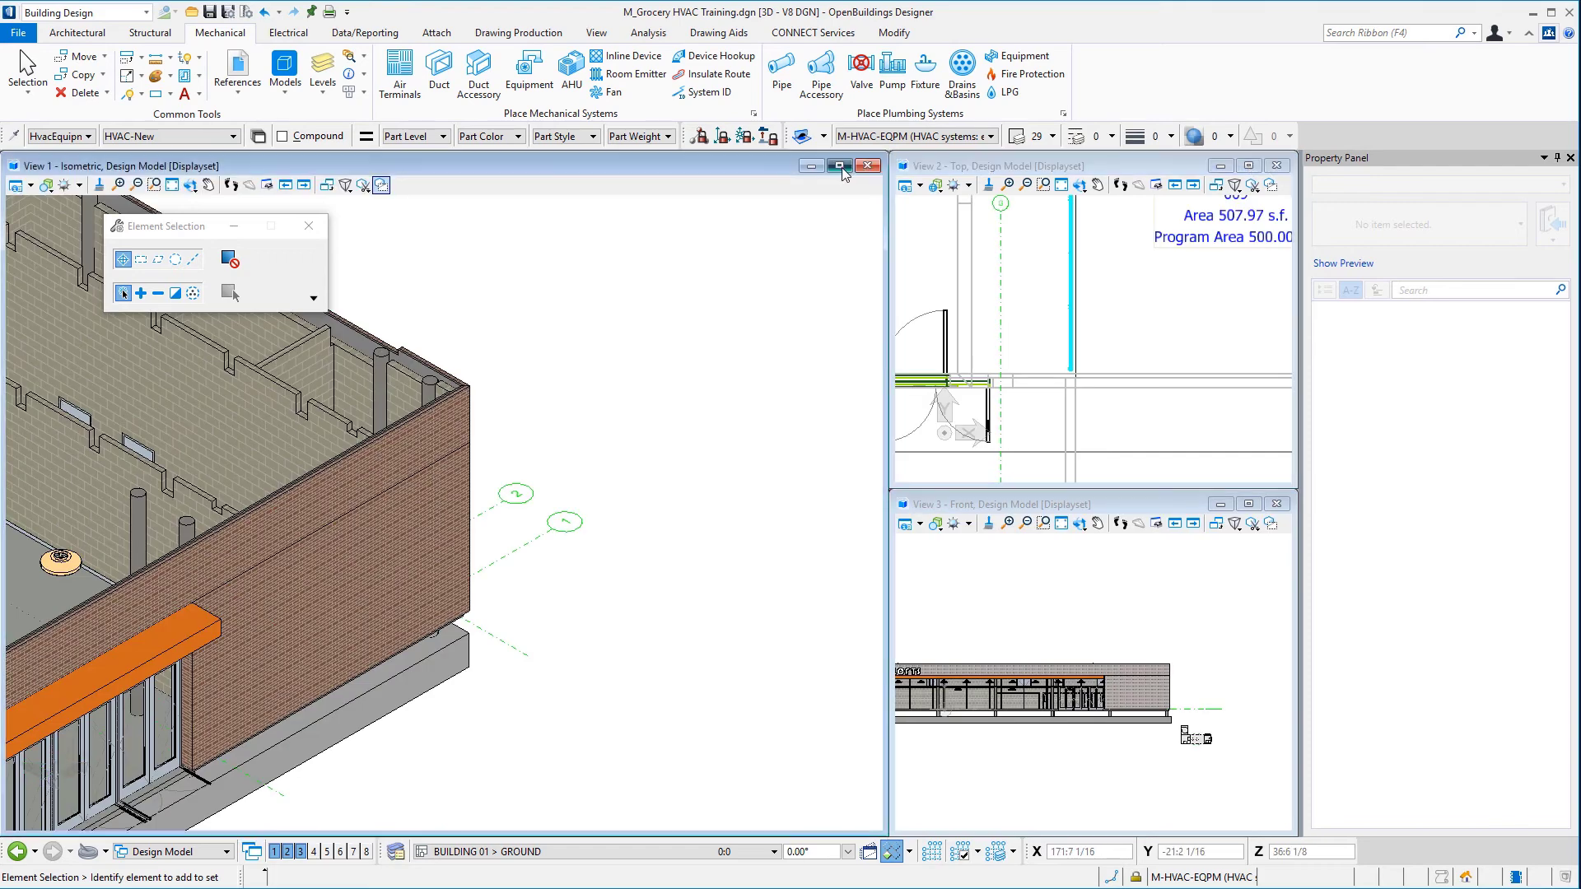
{"action": "middle_click_drag", "start_coordinate": [689, 487], "coordinate": [1193, 621]}
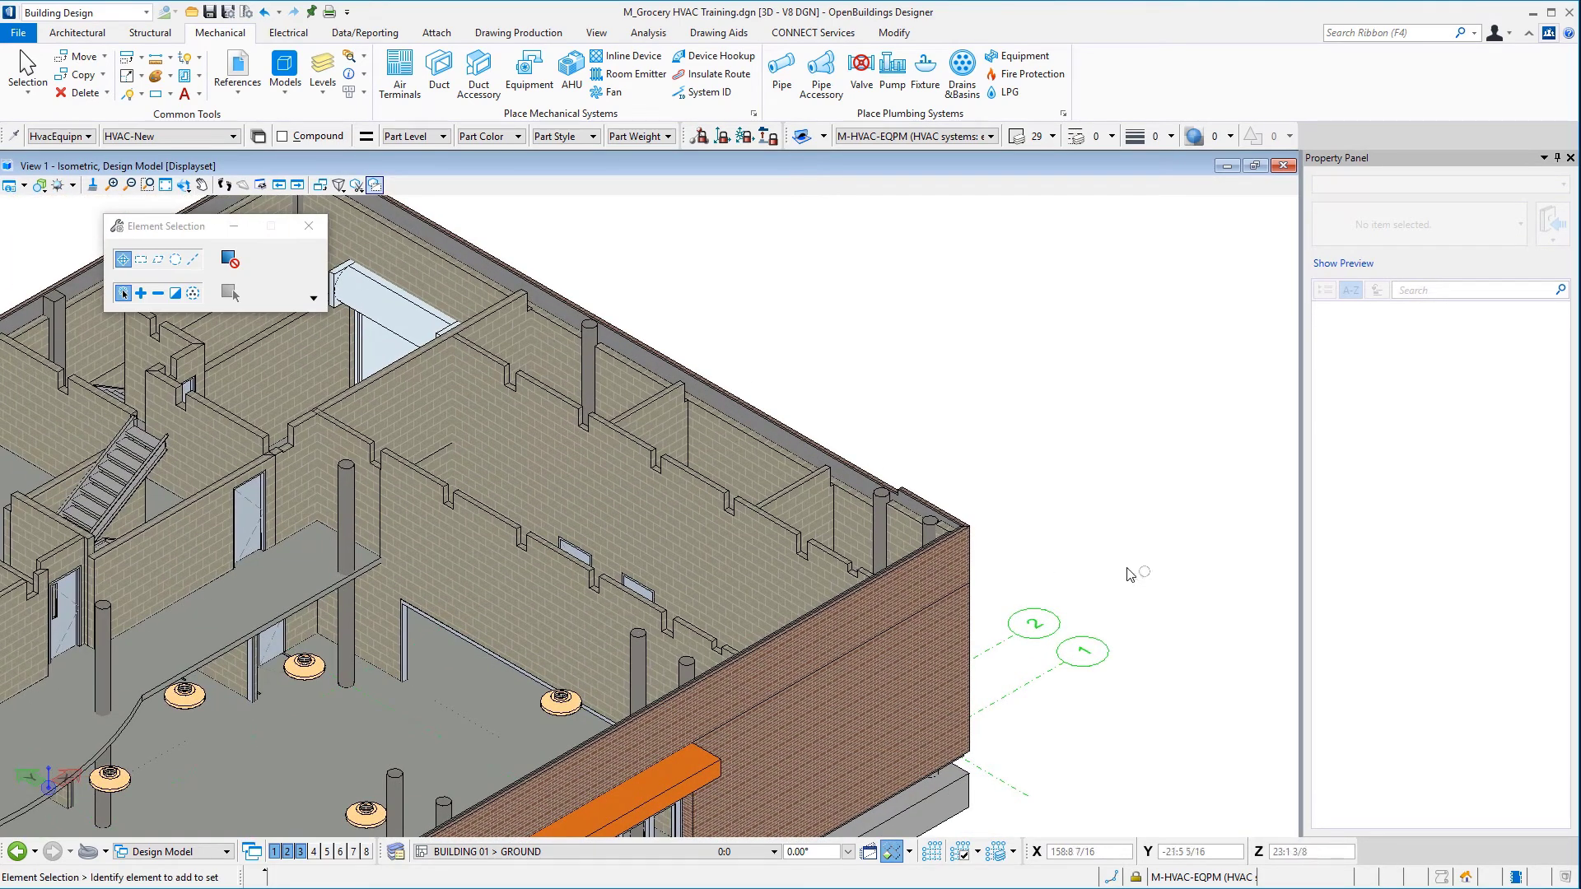
{"action": "right_click", "coordinate": [833, 389]}
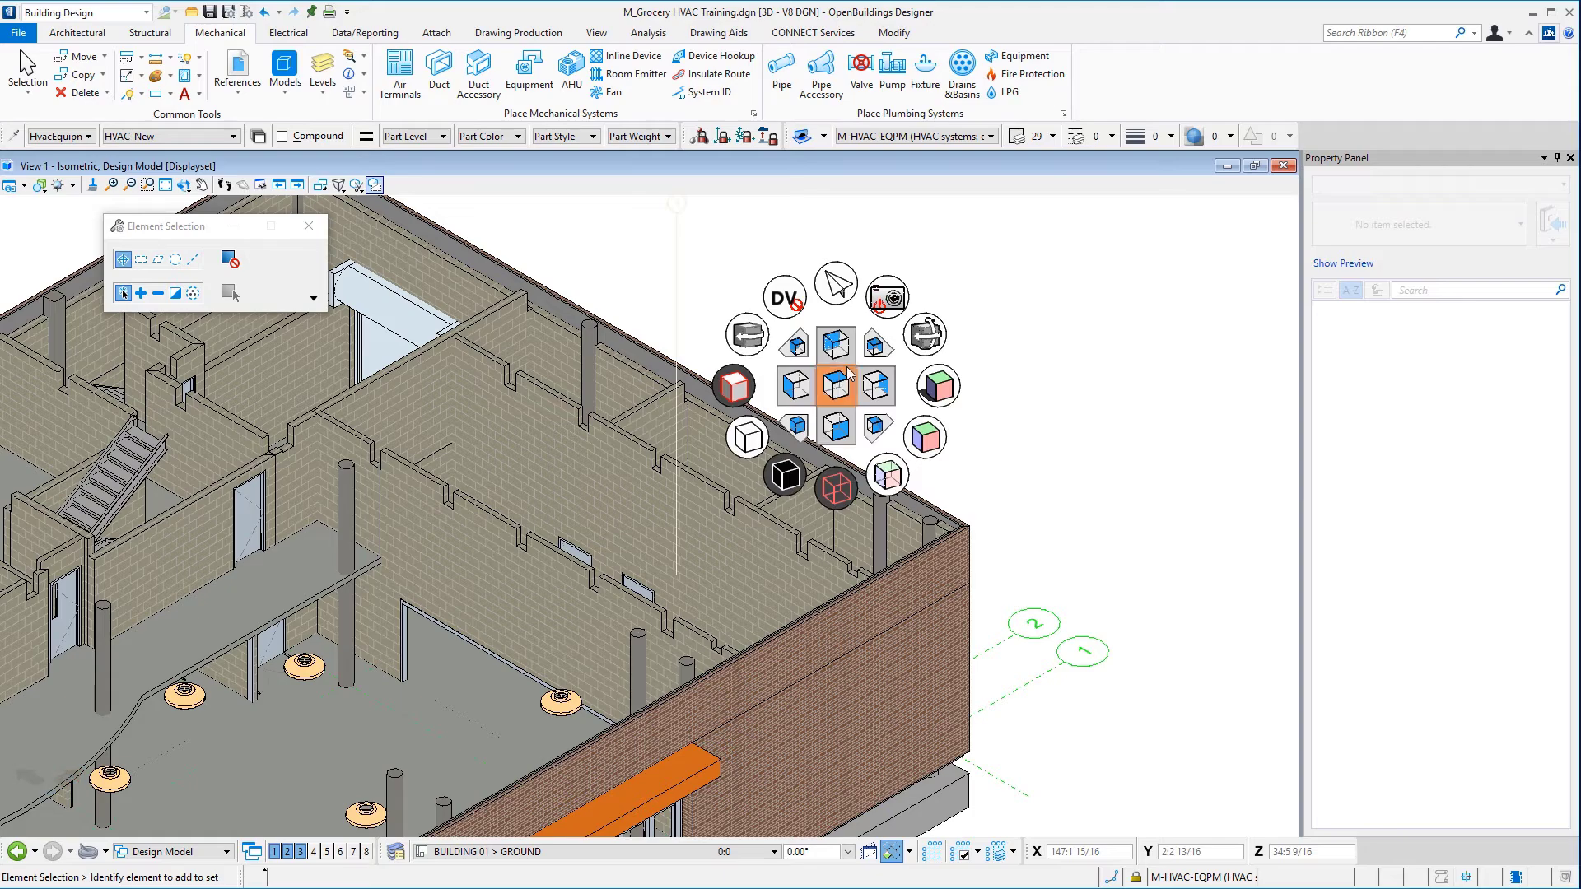
{"action": "left_click", "coordinate": [925, 338]}
{"action": "left_click", "coordinate": [959, 432]}
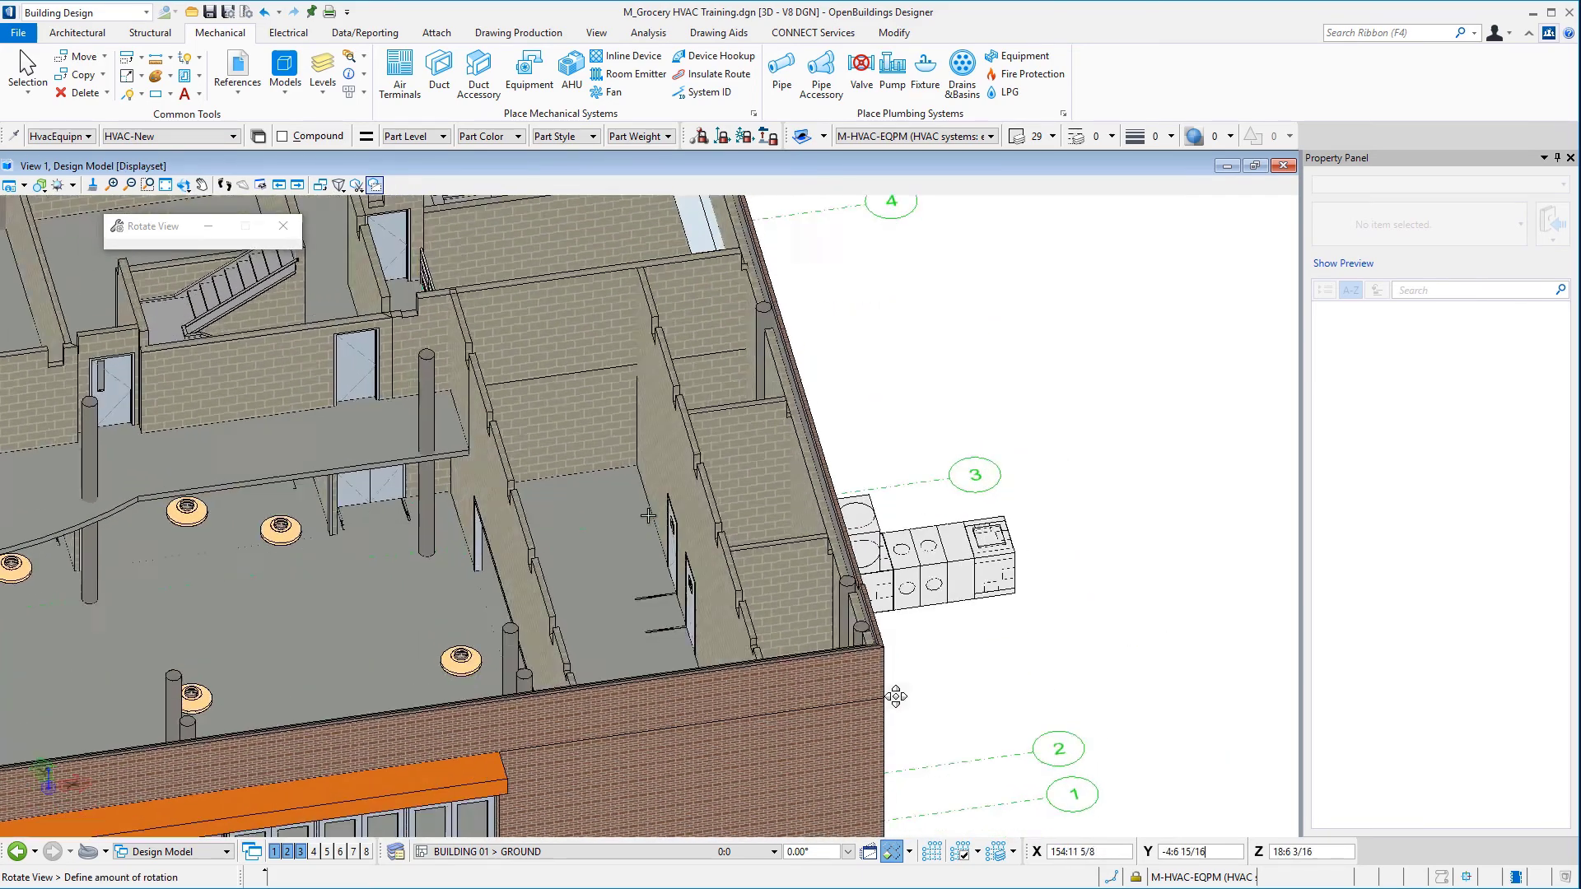
{"action": "left_click", "coordinate": [830, 532]}
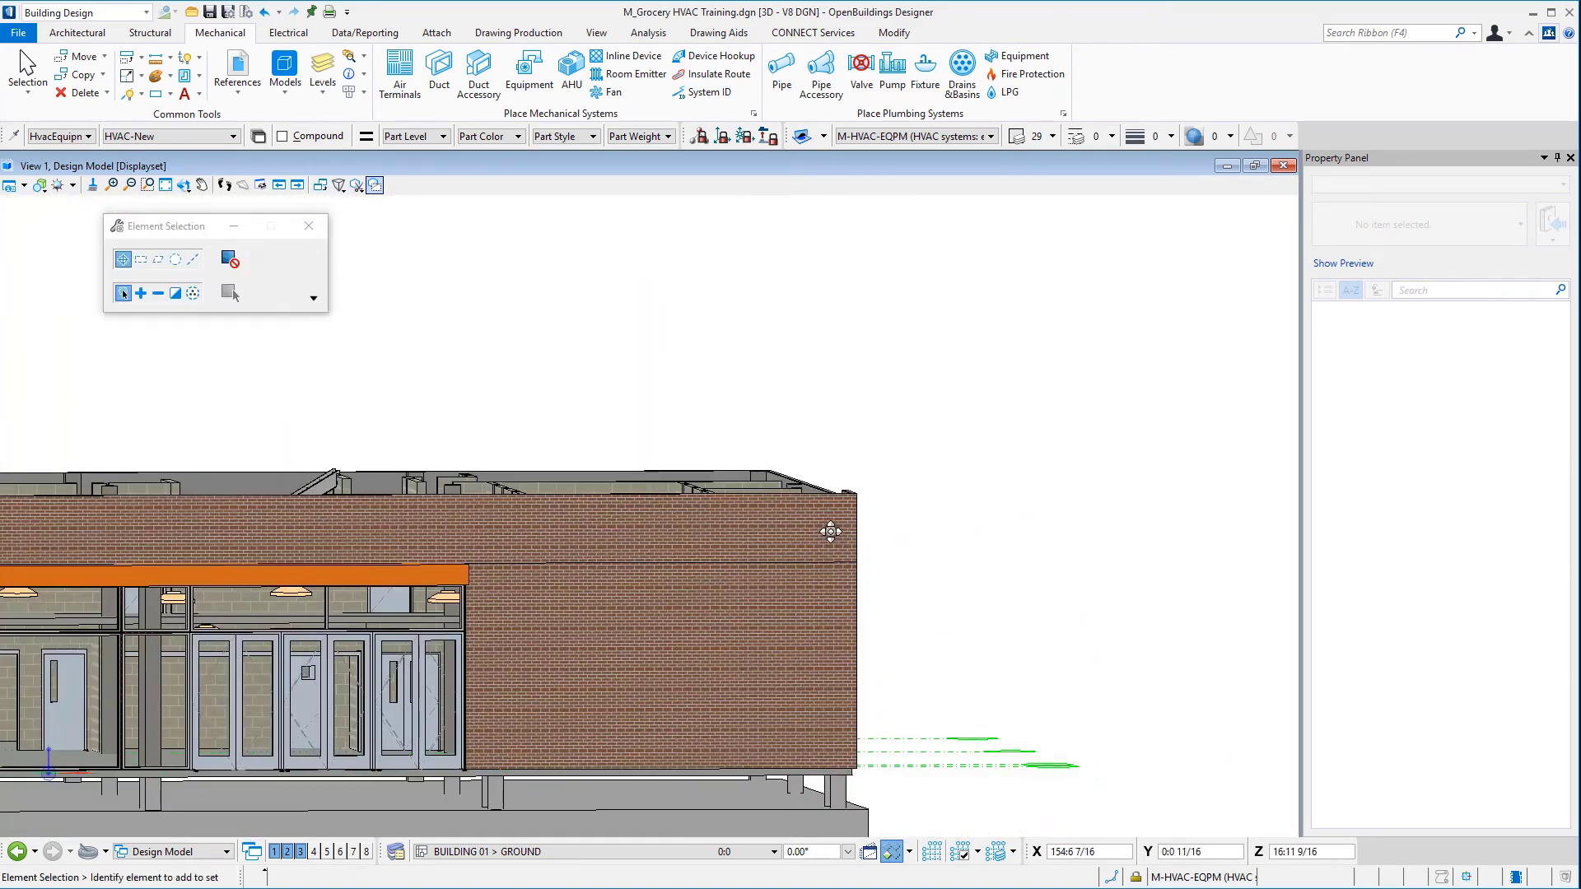
- Switch the maximized view to Front and examine the air handling unit's height relative to the building's floor and foundation
{"action": "right_click", "coordinate": [834, 533], "text": "shift"}
{"action": "left_click", "coordinate": [837, 574]}
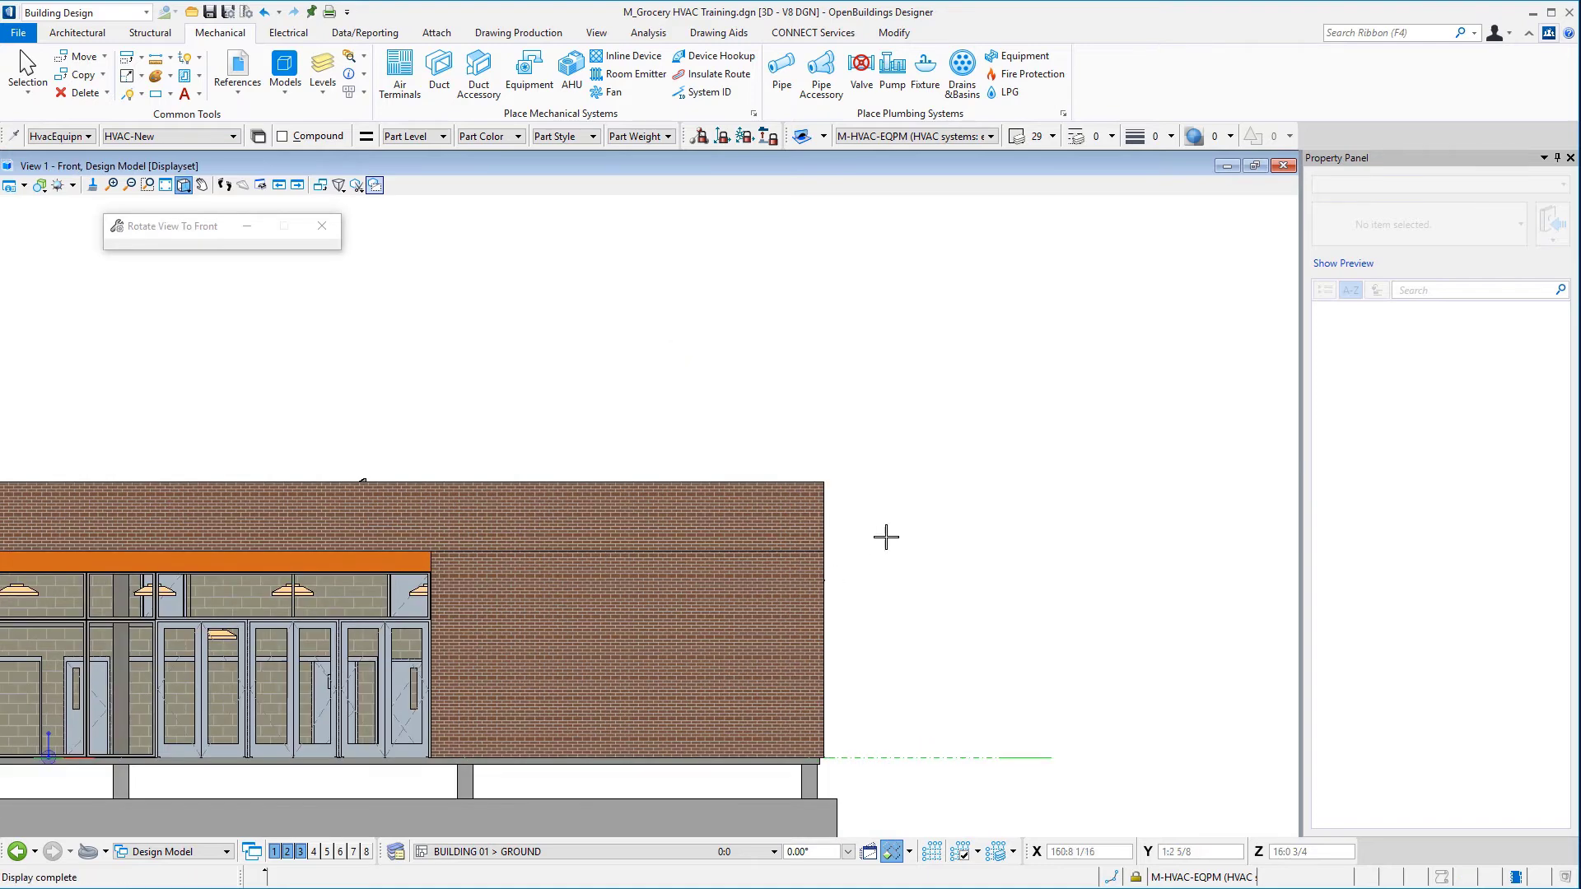
{"action": "middle_click_drag", "start_coordinate": [883, 541], "coordinate": [821, 380]}
{"action": "middle_click_drag", "start_coordinate": [849, 505], "coordinate": [797, 395]}
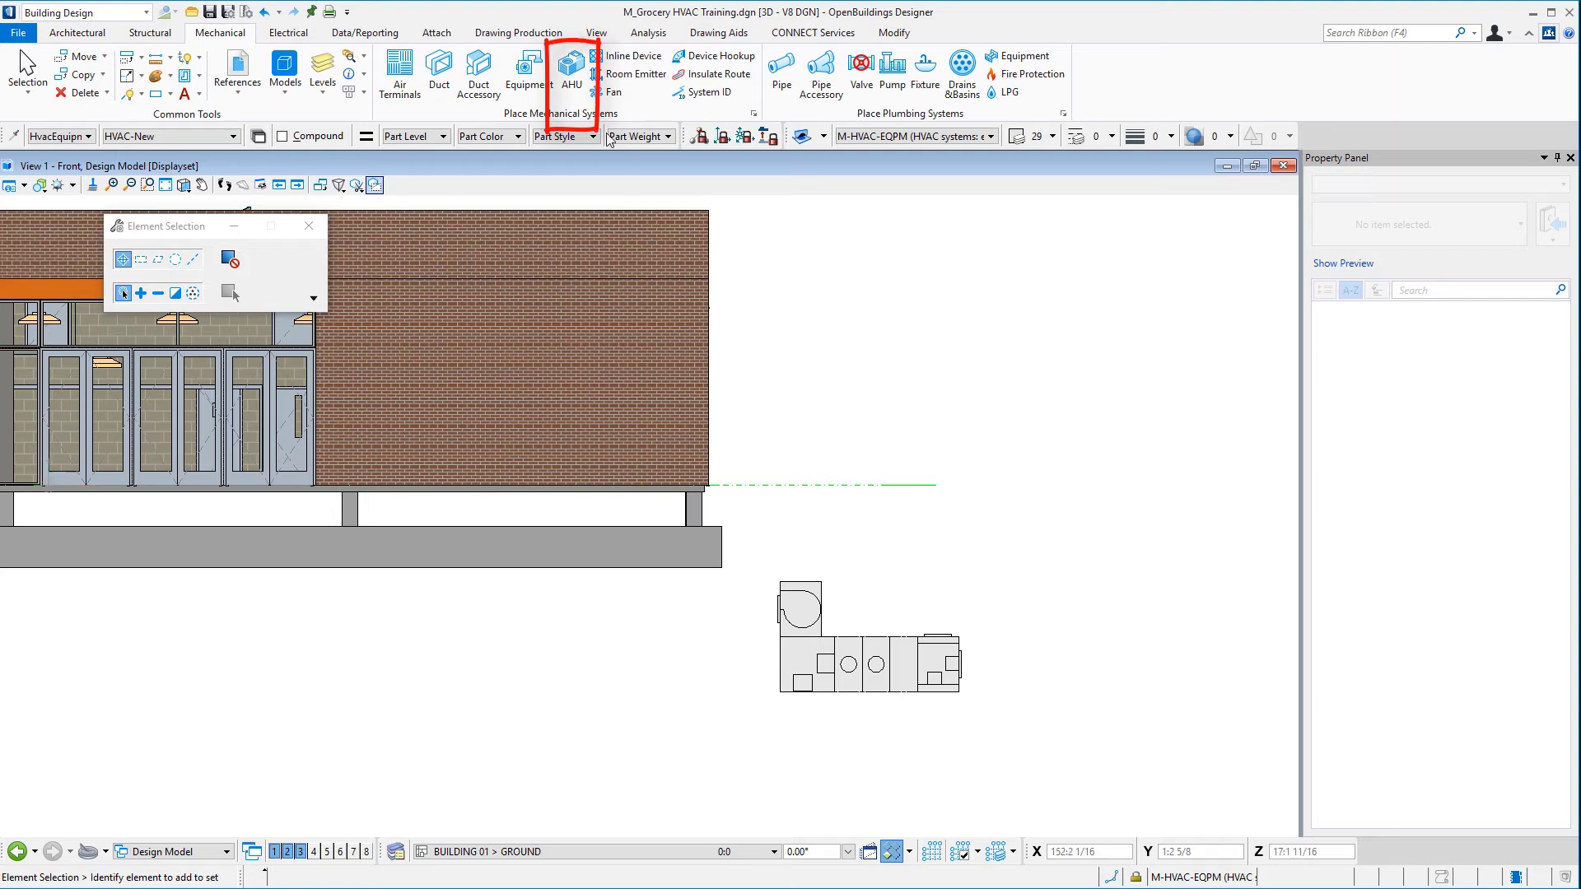
- Start AHU placement and select Workset AHU-1 from Wokset AHU Library.xml
{"action": "left_click", "coordinate": [573, 95]}
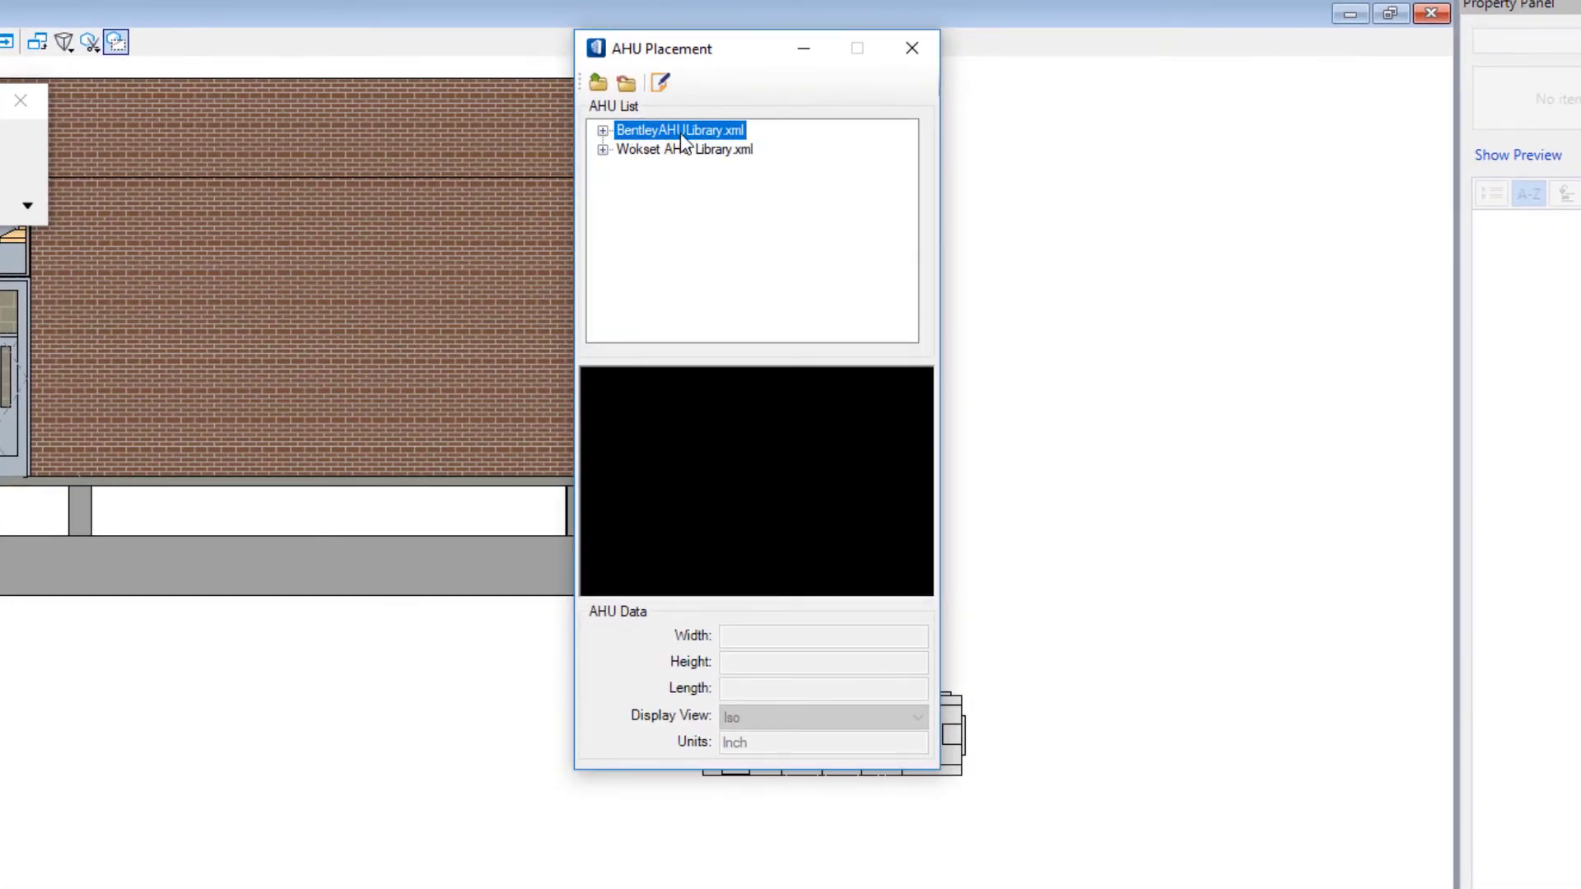
{"action": "mouse_move", "coordinate": [674, 153]}
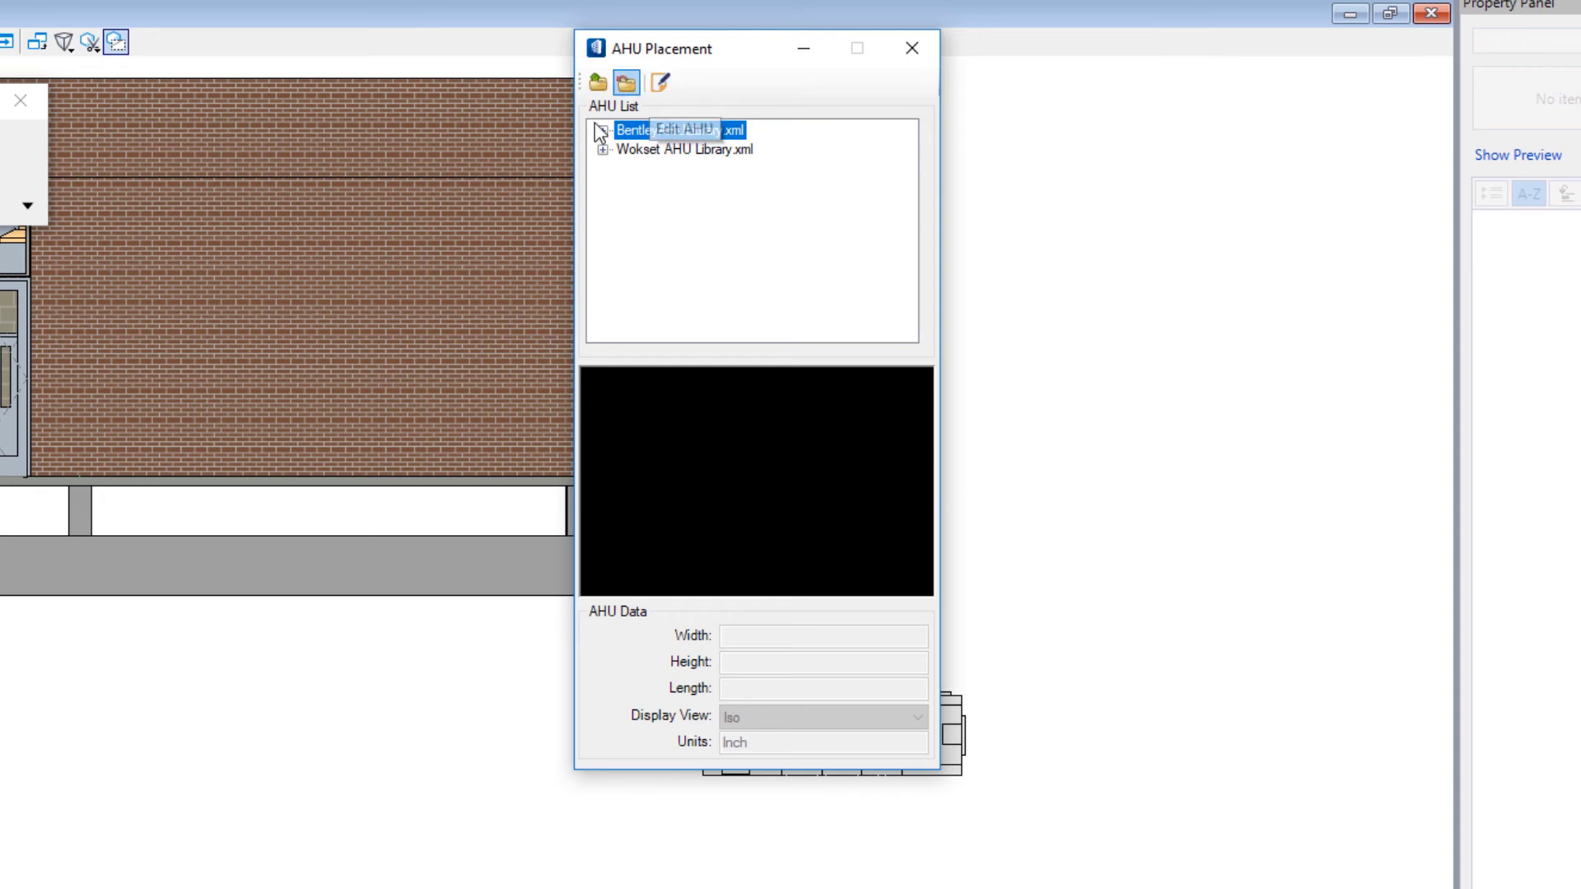
{"action": "left_click", "coordinate": [602, 151]}
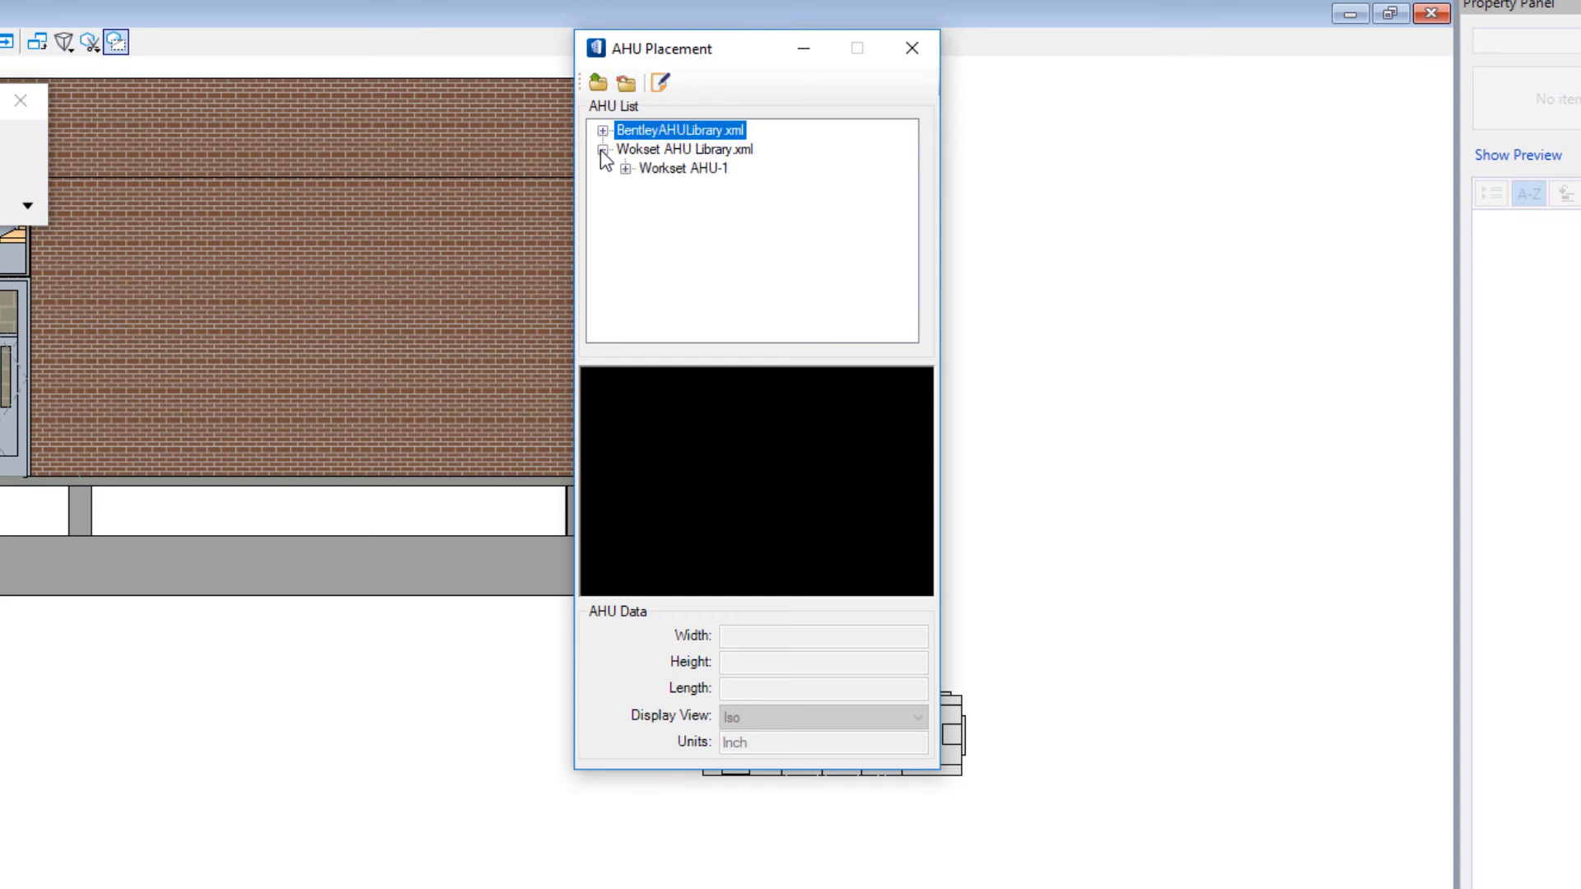
{"action": "left_click", "coordinate": [654, 171]}
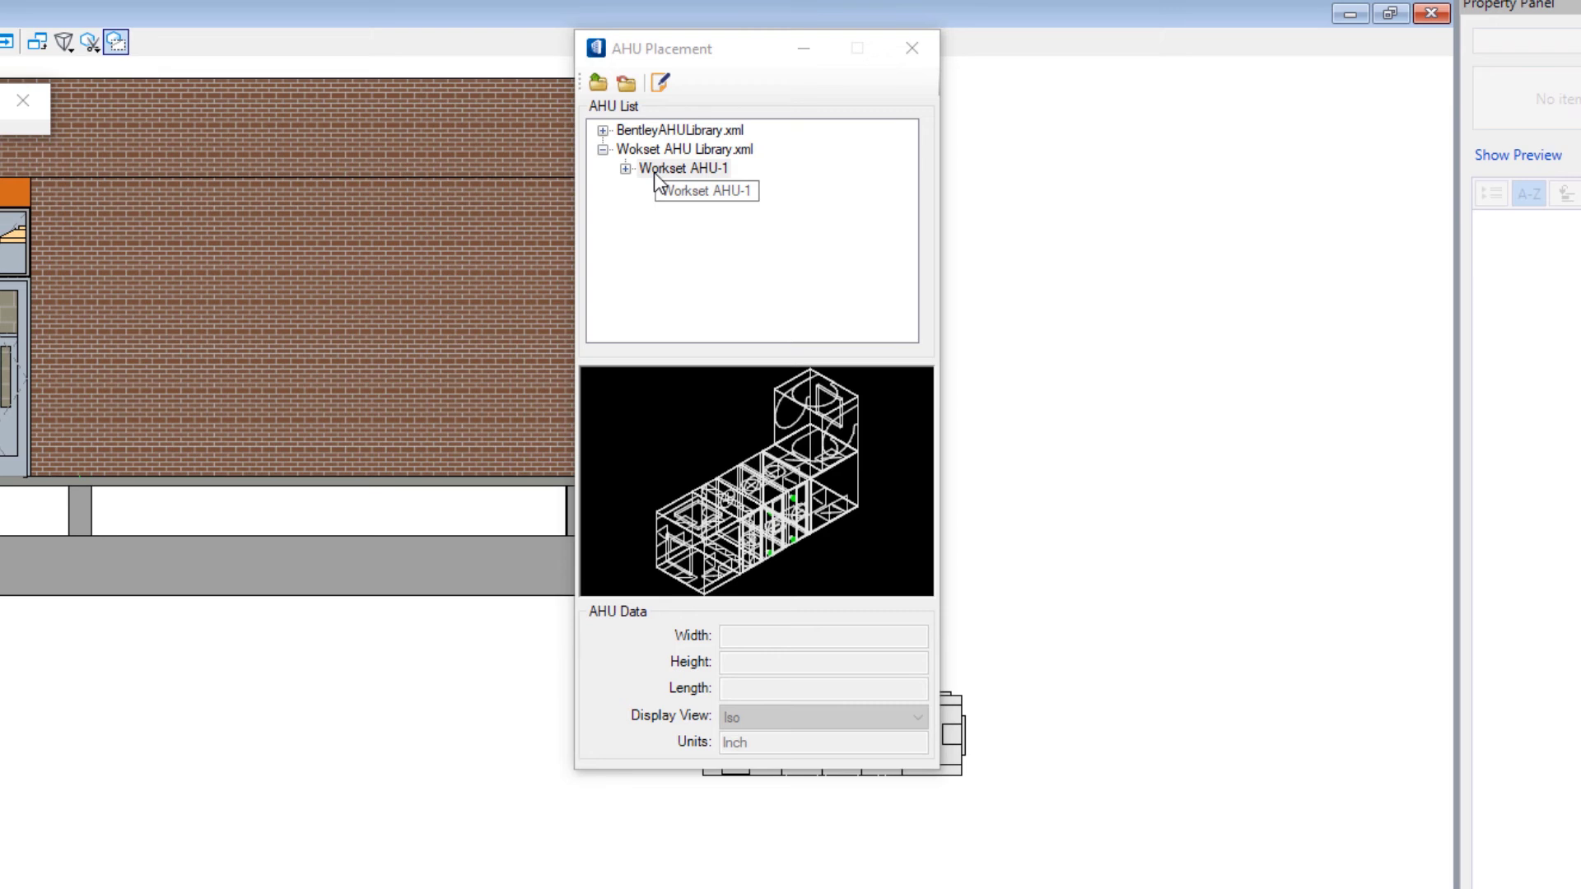